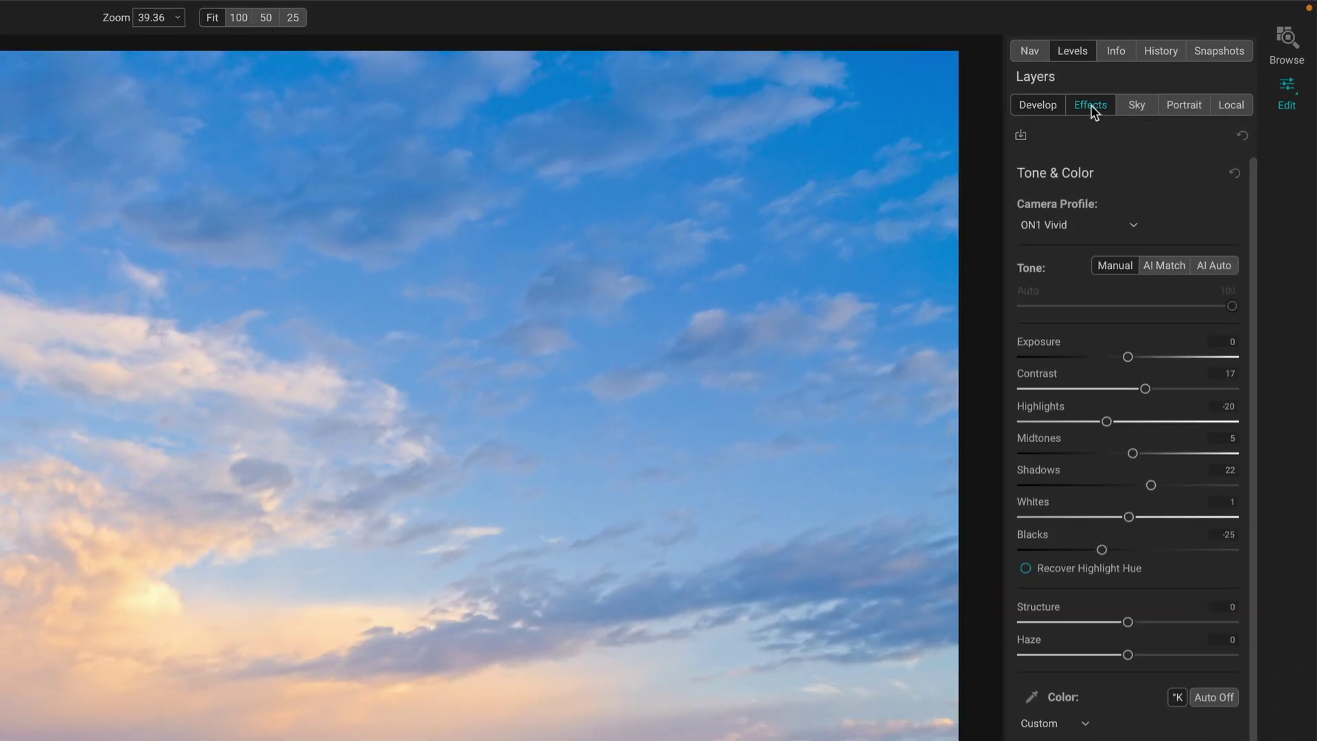
Step: Show the Effects filters and inspect the Dynamic Contrast filter's mask and its options
{"action": "left_click", "coordinate": [1091, 107]}
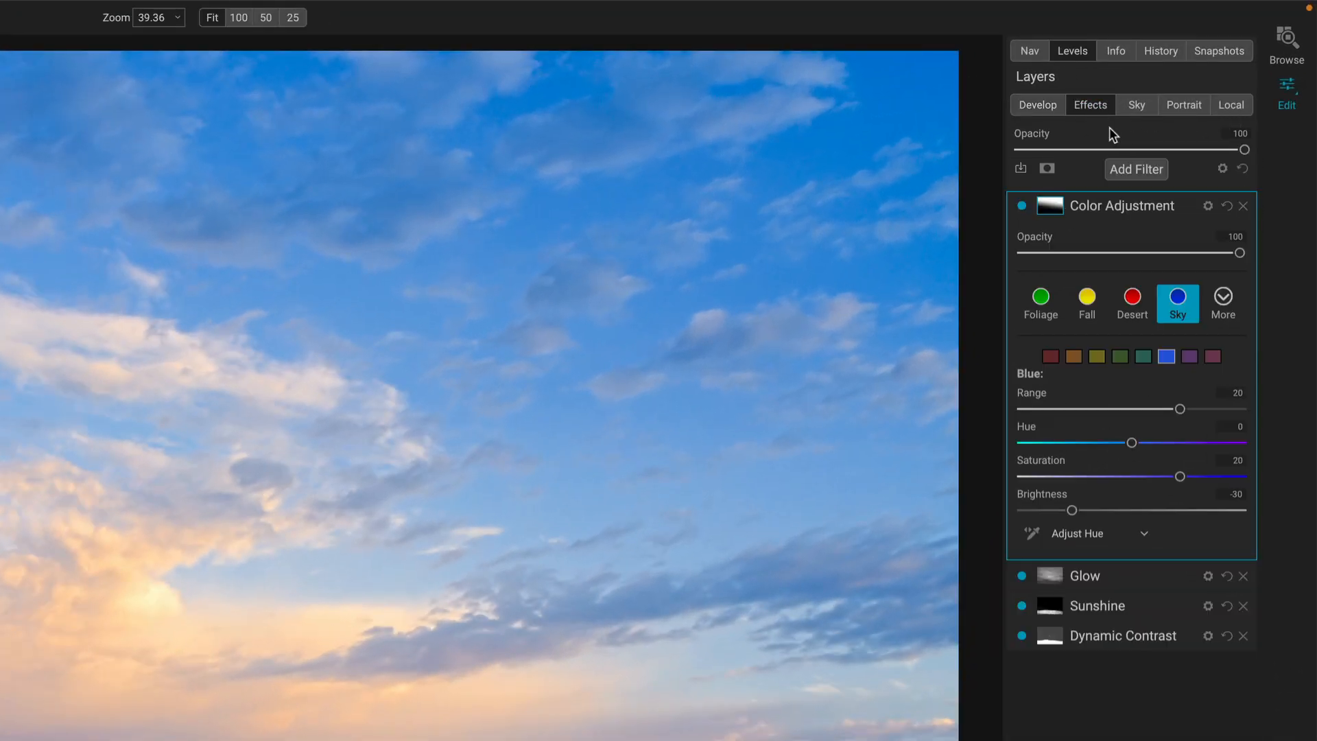
{"action": "mouse_move", "coordinate": [1132, 206]}
{"action": "left_click", "coordinate": [1183, 207]}
{"action": "mouse_move", "coordinate": [1123, 636]}
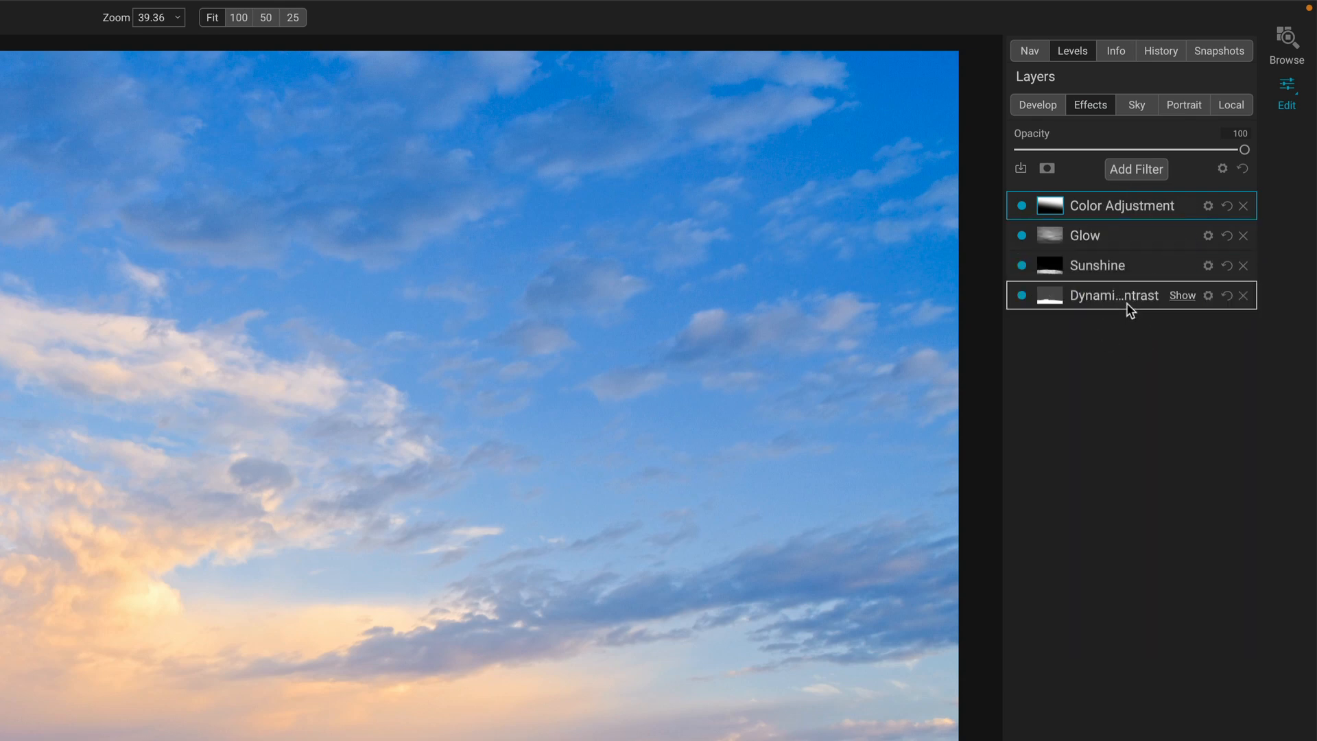
{"action": "left_click", "coordinate": [1055, 297]}
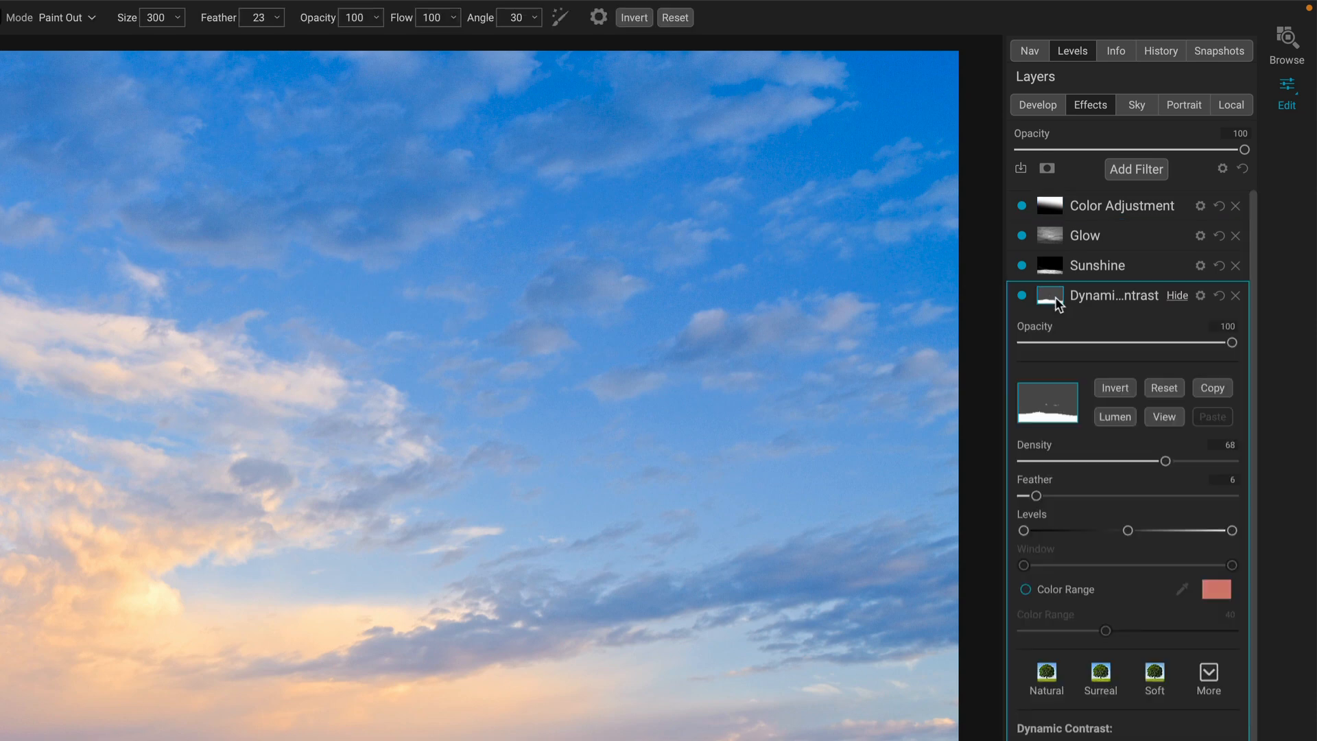
{"action": "right_click", "coordinate": [1054, 388]}
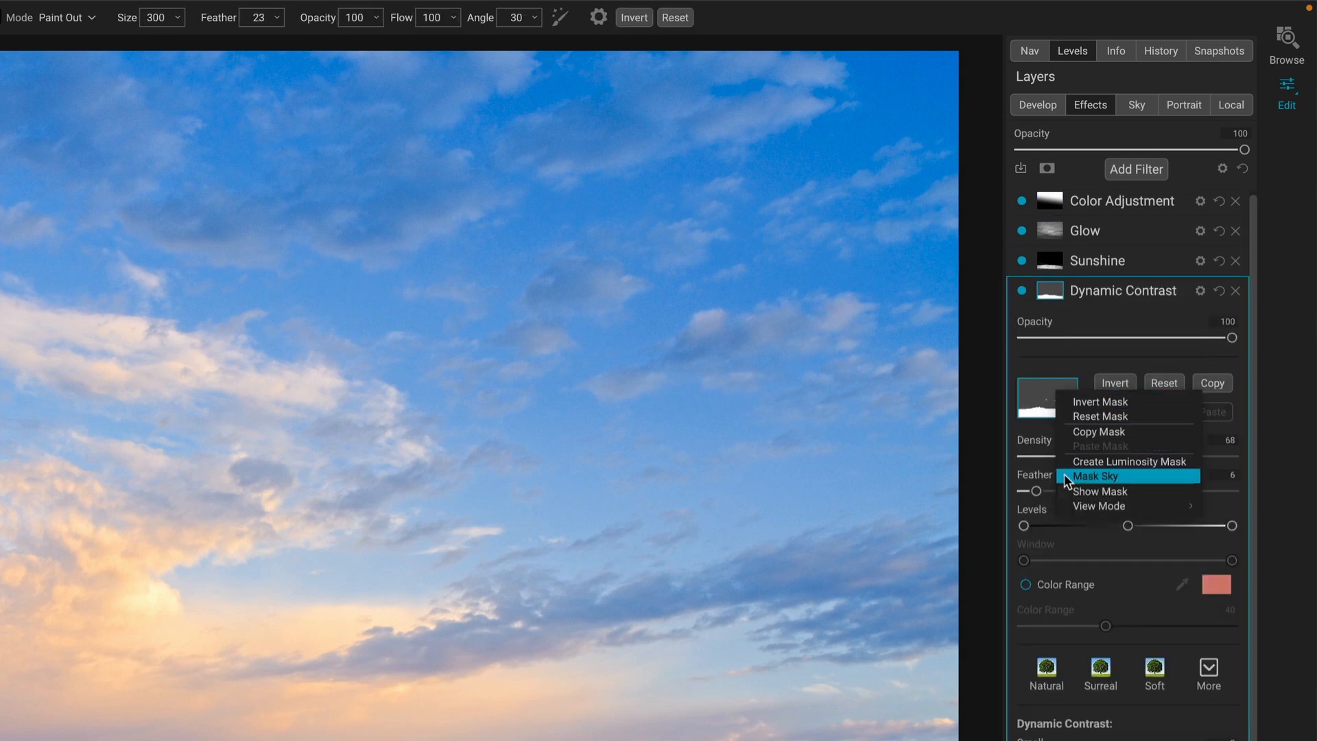
{"action": "left_click", "coordinate": [1030, 360]}
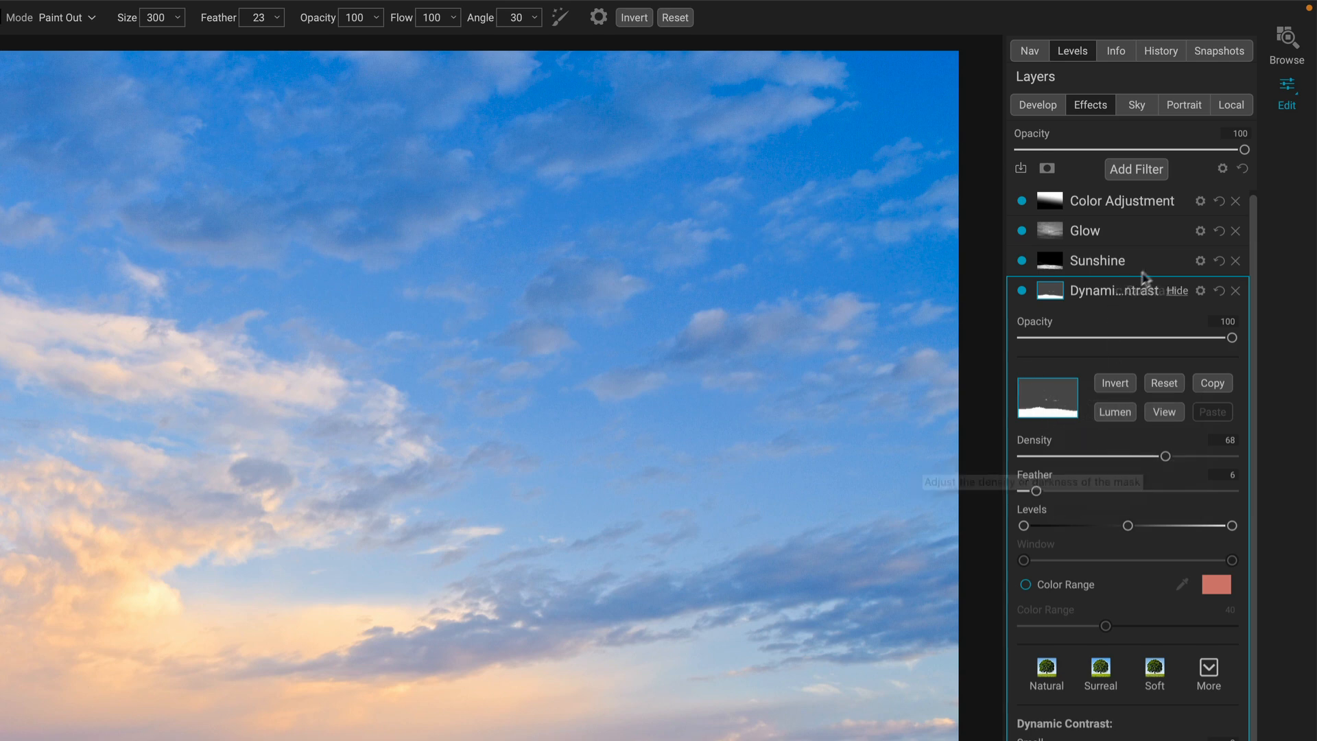
Step: Inspect the Sunshine filter's mask, then the Glow filter's mask
{"action": "left_click", "coordinate": [1170, 260]}
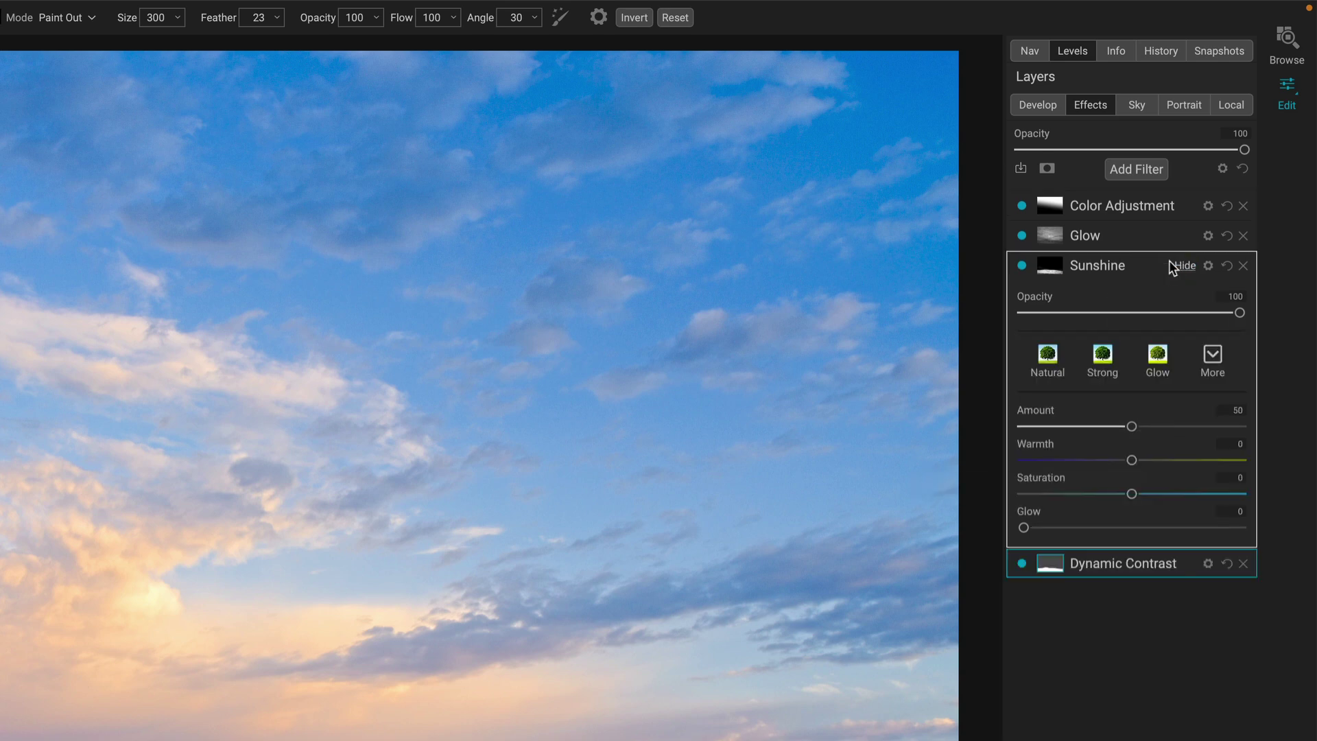
{"action": "left_click", "coordinate": [1049, 266]}
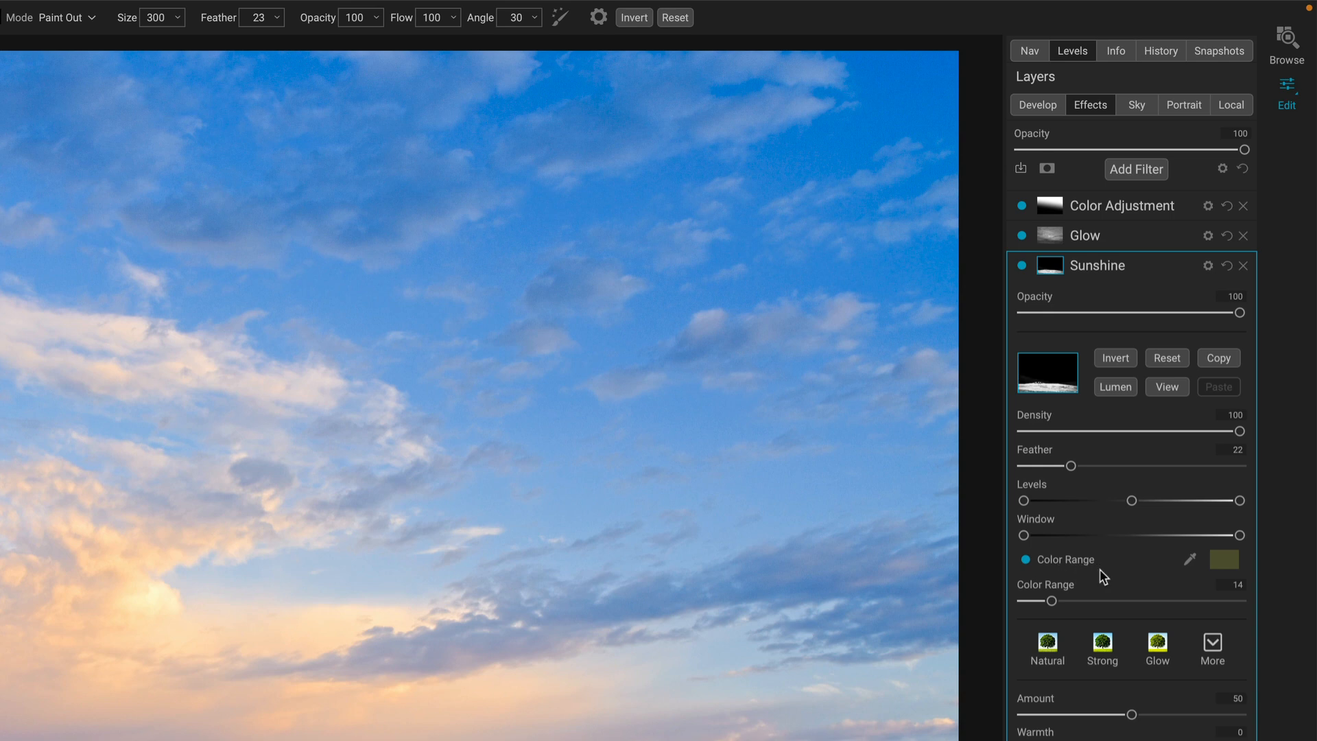
{"action": "left_click", "coordinate": [1181, 262]}
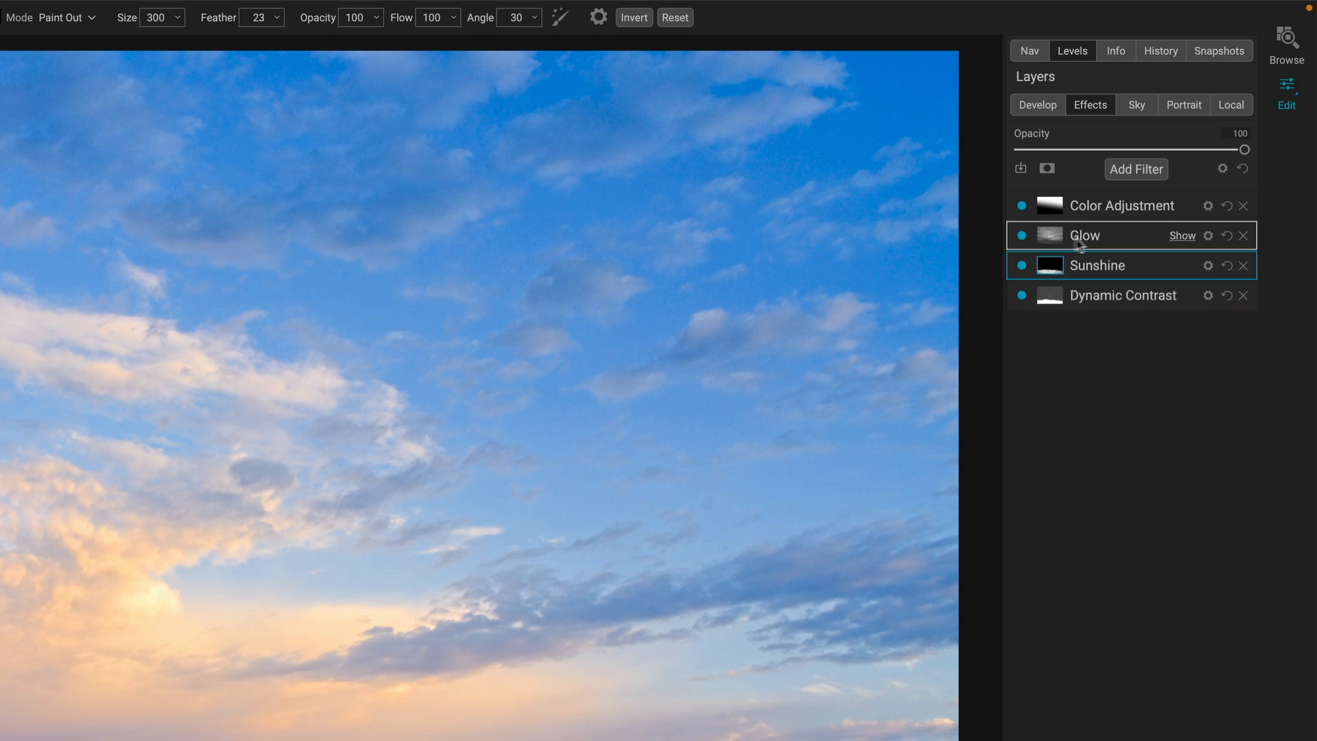
{"action": "left_click", "coordinate": [1053, 236]}
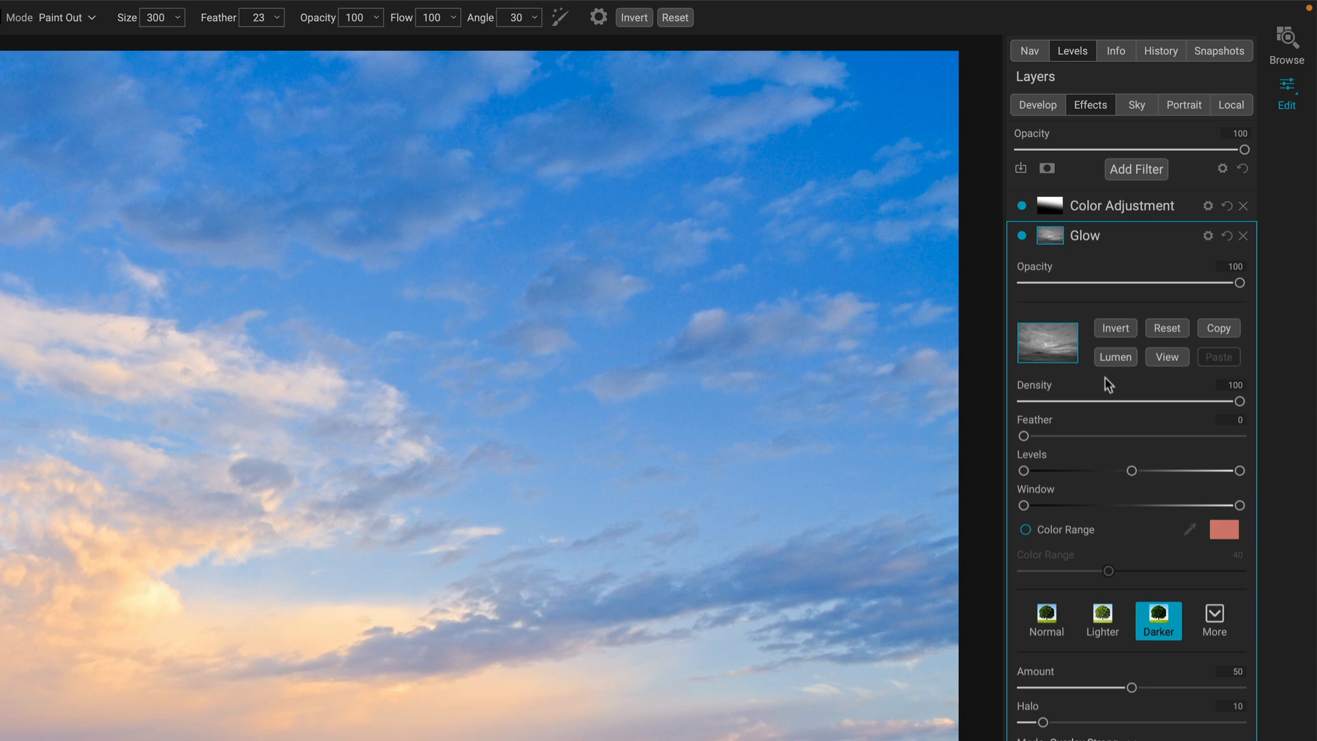
Step: Inspect the Color Adjustment filter's gradient mask with its guides shown over the sky
{"action": "left_click", "coordinate": [1102, 206]}
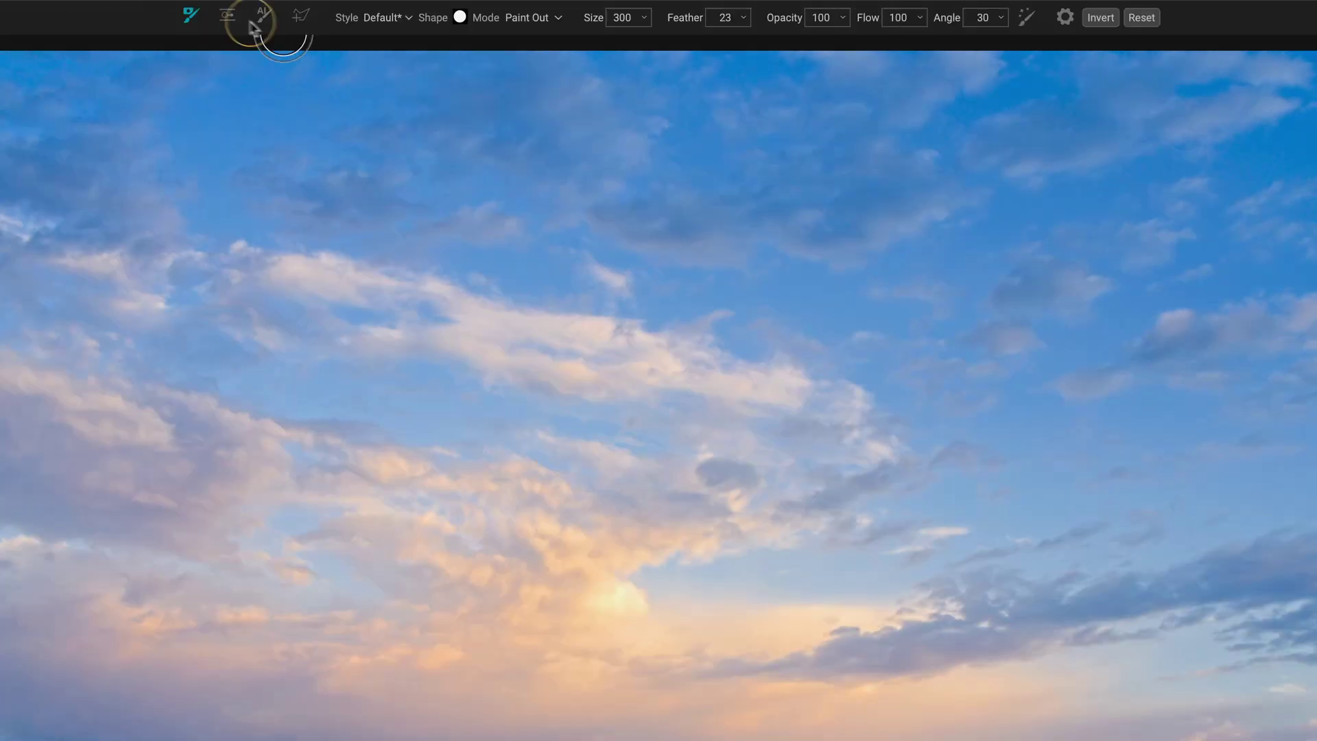
{"action": "left_click", "coordinate": [227, 17]}
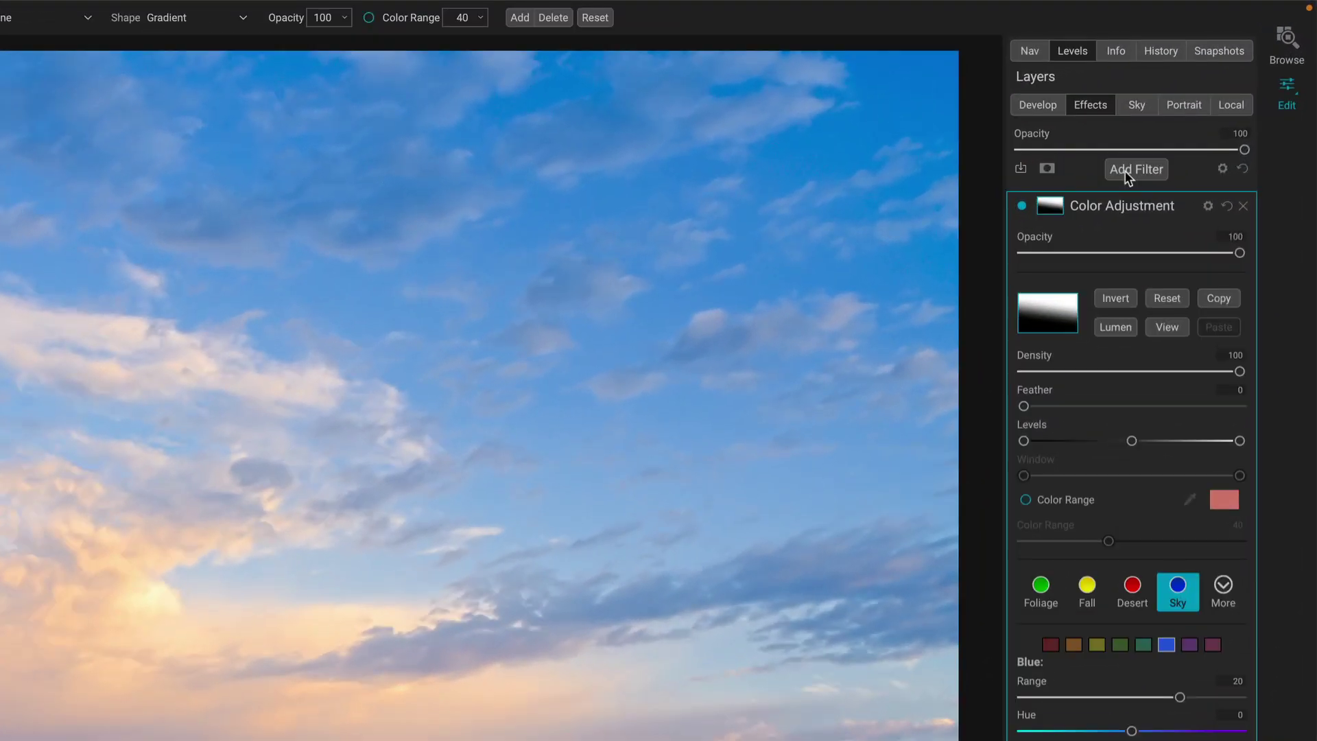
Step: Add a Photo Filter tinting the photo blue and invert its mask to fully black
{"action": "left_click", "coordinate": [1197, 112]}
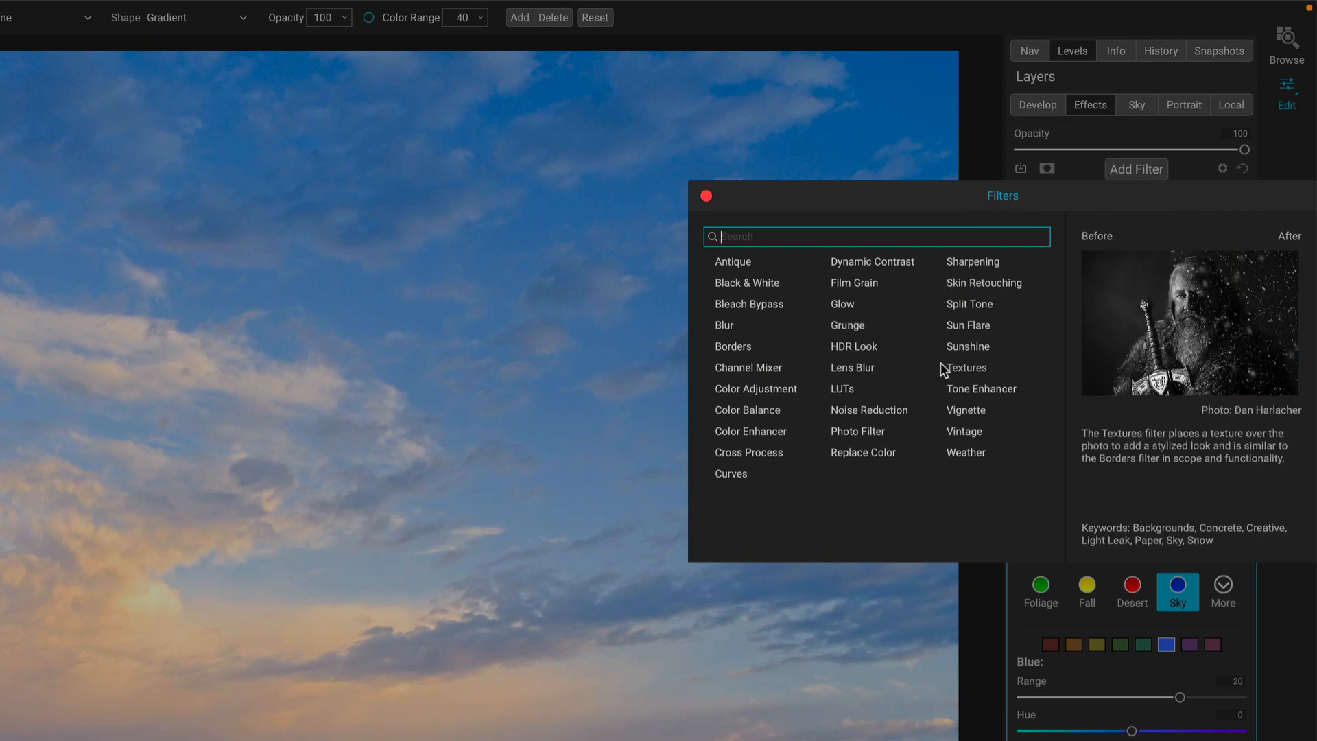
{"action": "left_click", "coordinate": [863, 432]}
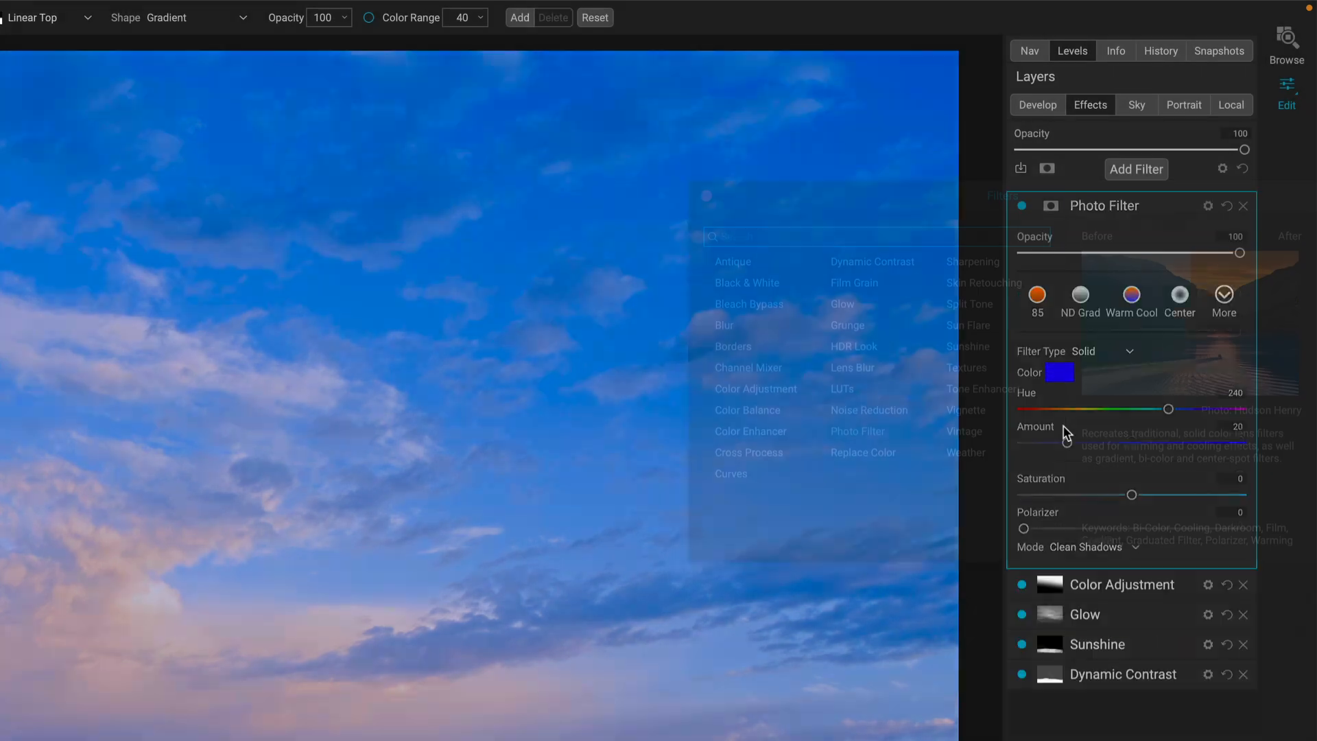
{"action": "left_click", "coordinate": [1050, 209]}
{"action": "left_click", "coordinate": [1114, 299]}
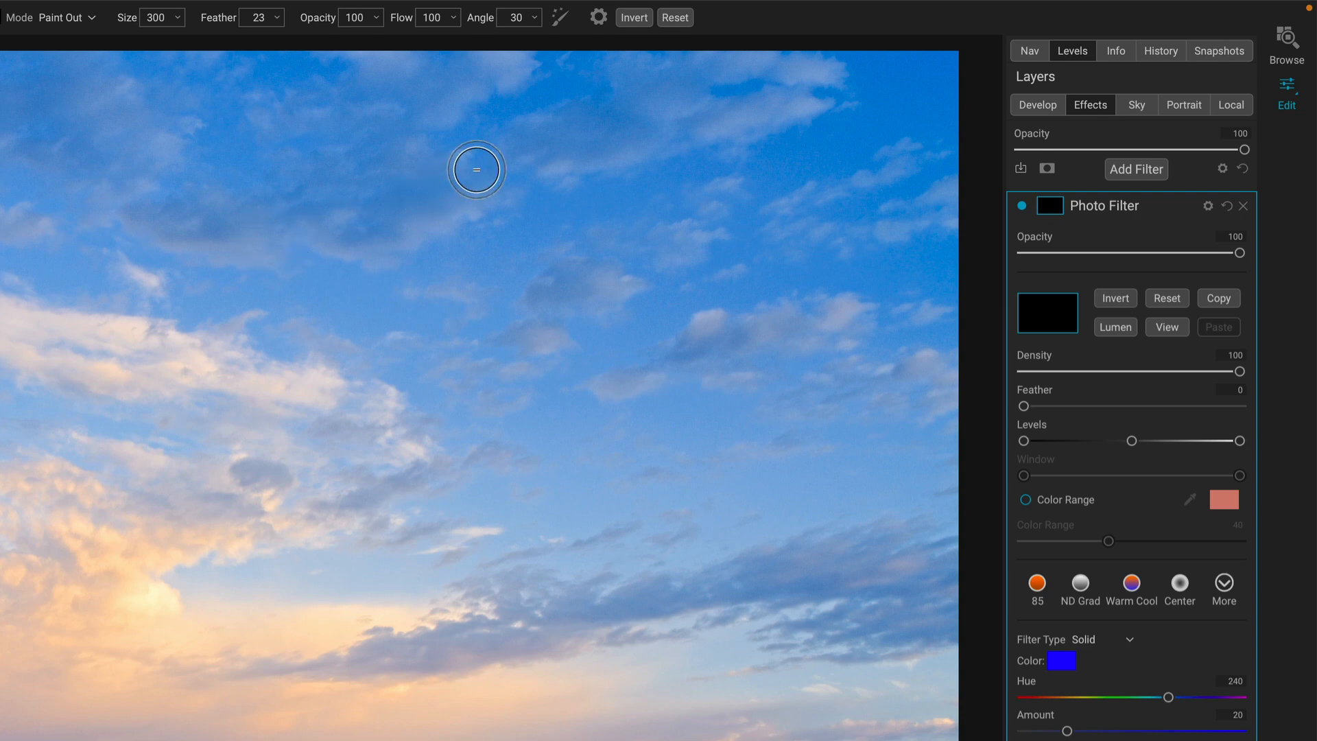
Step: With the brush in Paint In mode, paint two eyes and a mouth forming a blue smiley in the sky
{"action": "left_click", "coordinate": [77, 20]}
{"action": "left_click", "coordinate": [75, 52]}
{"action": "left_click", "coordinate": [541, 188]}
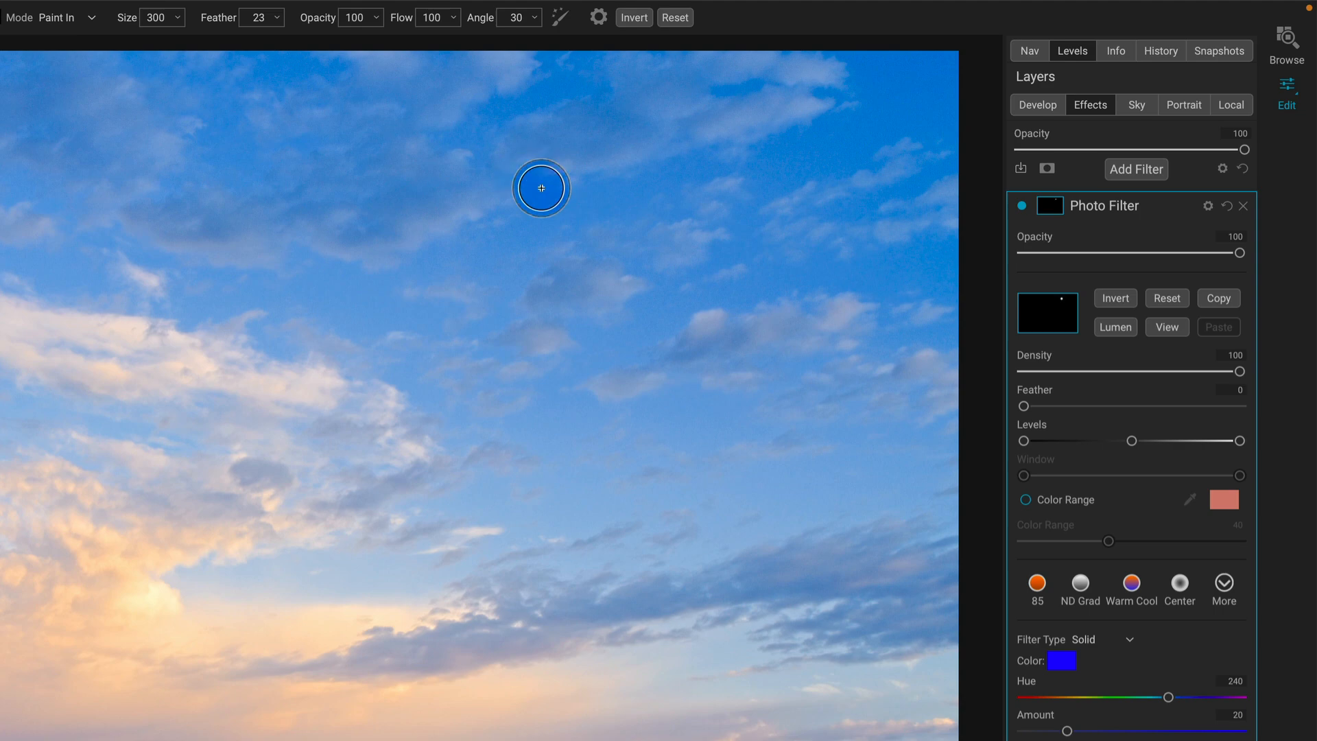
{"action": "left_click", "coordinate": [686, 189]}
{"action": "mouse_move", "coordinate": [564, 280]}
{"action": "left_mouse_down"}
{"action": "mouse_move", "coordinate": [580, 298]}
{"action": "mouse_move", "coordinate": [665, 282]}
{"action": "left_mouse_up"}
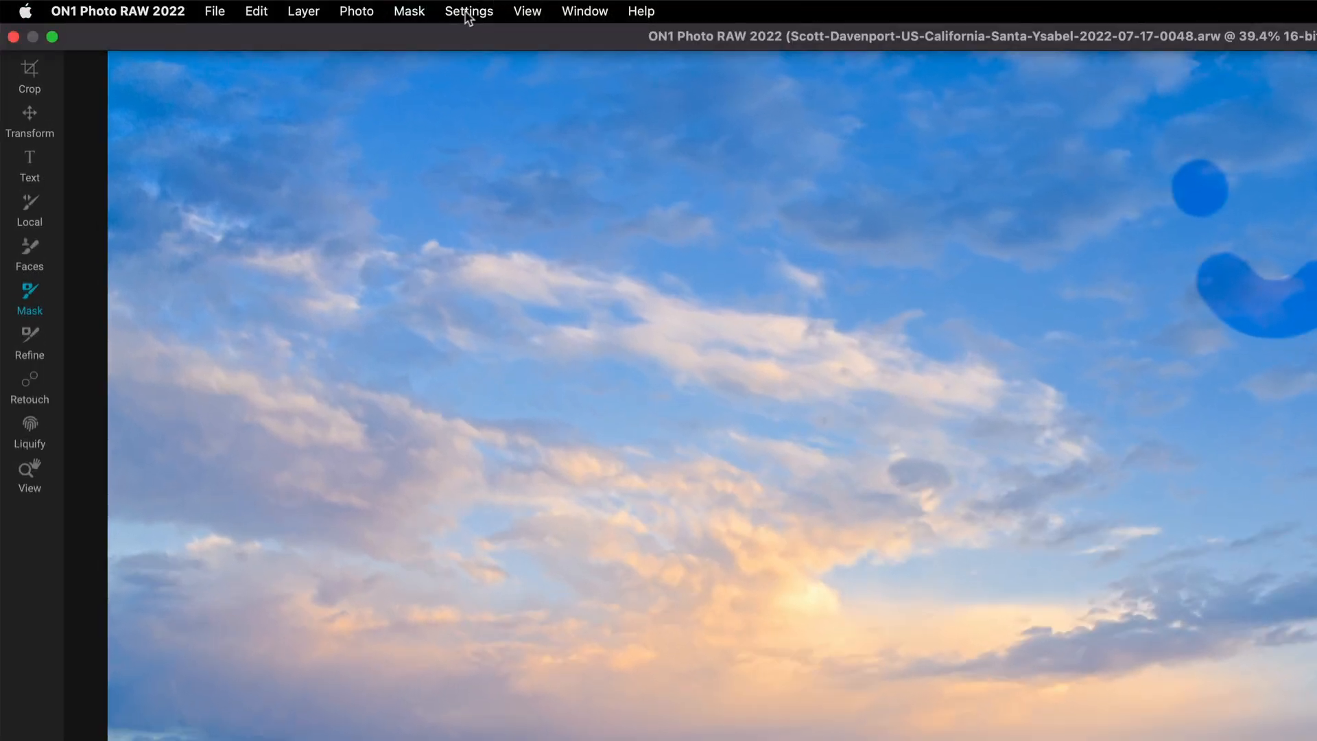
Step: Start saving a preset that excludes Develop, includes Effects with Apply Masks, and begin naming it
{"action": "left_click", "coordinate": [470, 13]}
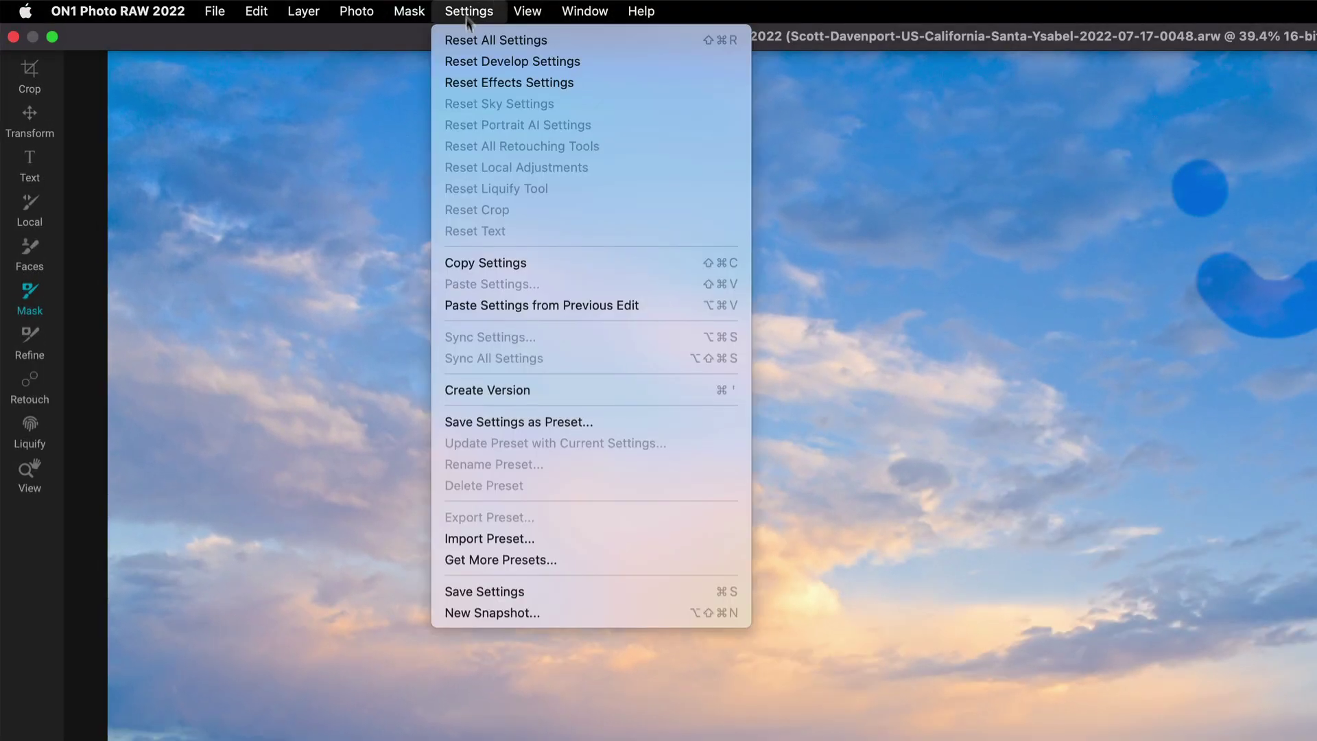
{"action": "left_click", "coordinate": [502, 422]}
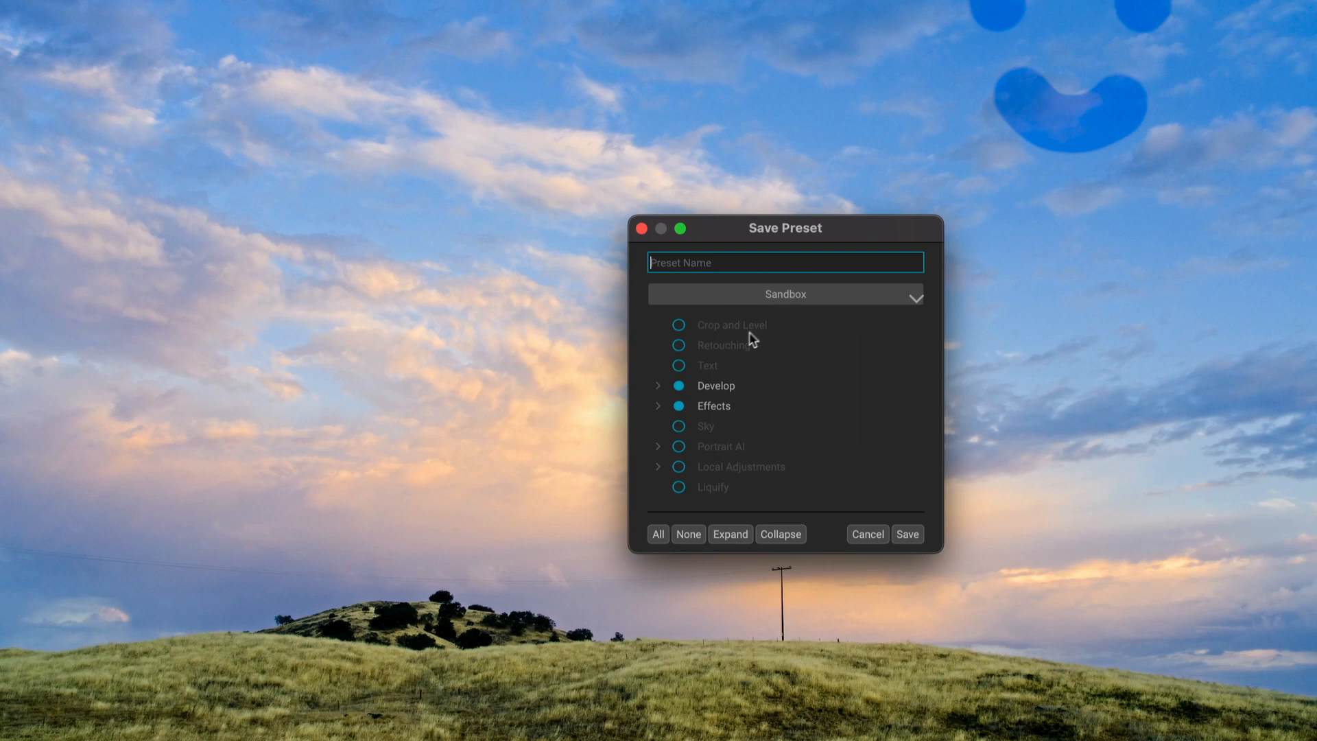
{"action": "left_click", "coordinate": [679, 388]}
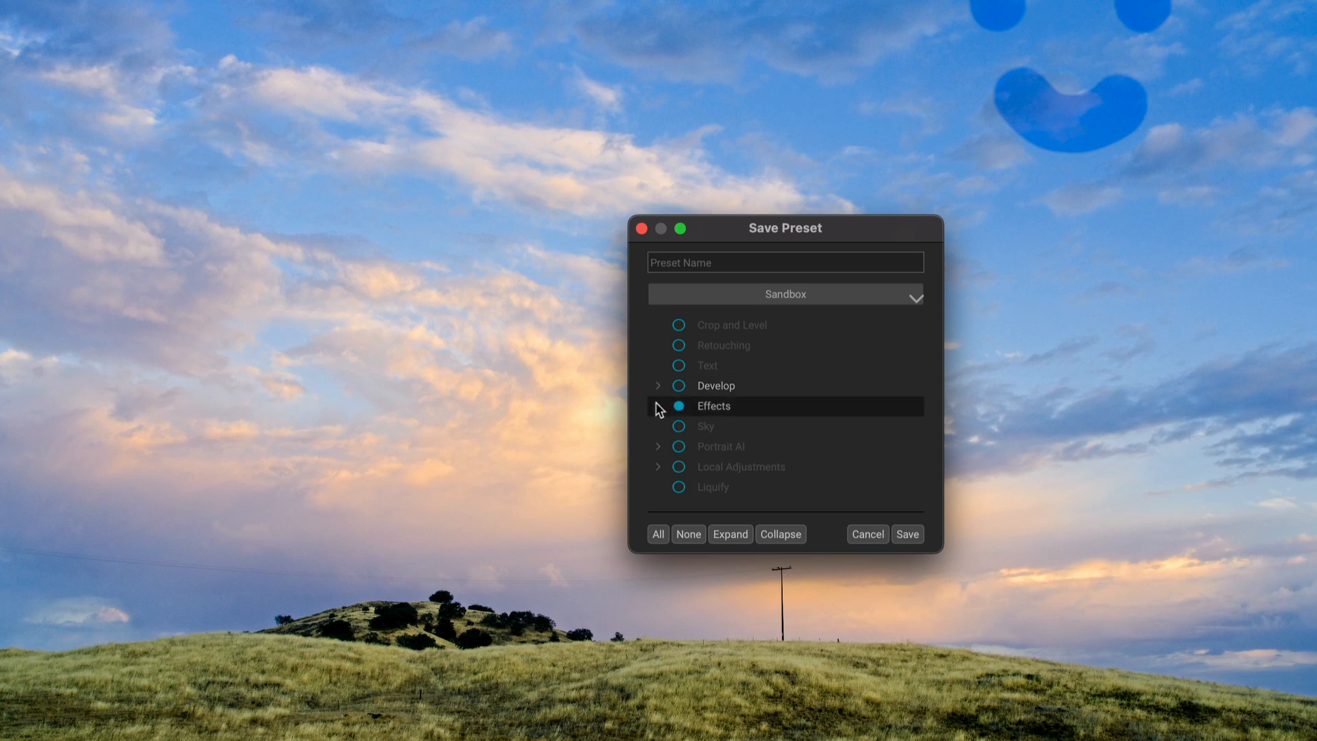
{"action": "left_click", "coordinate": [659, 406]}
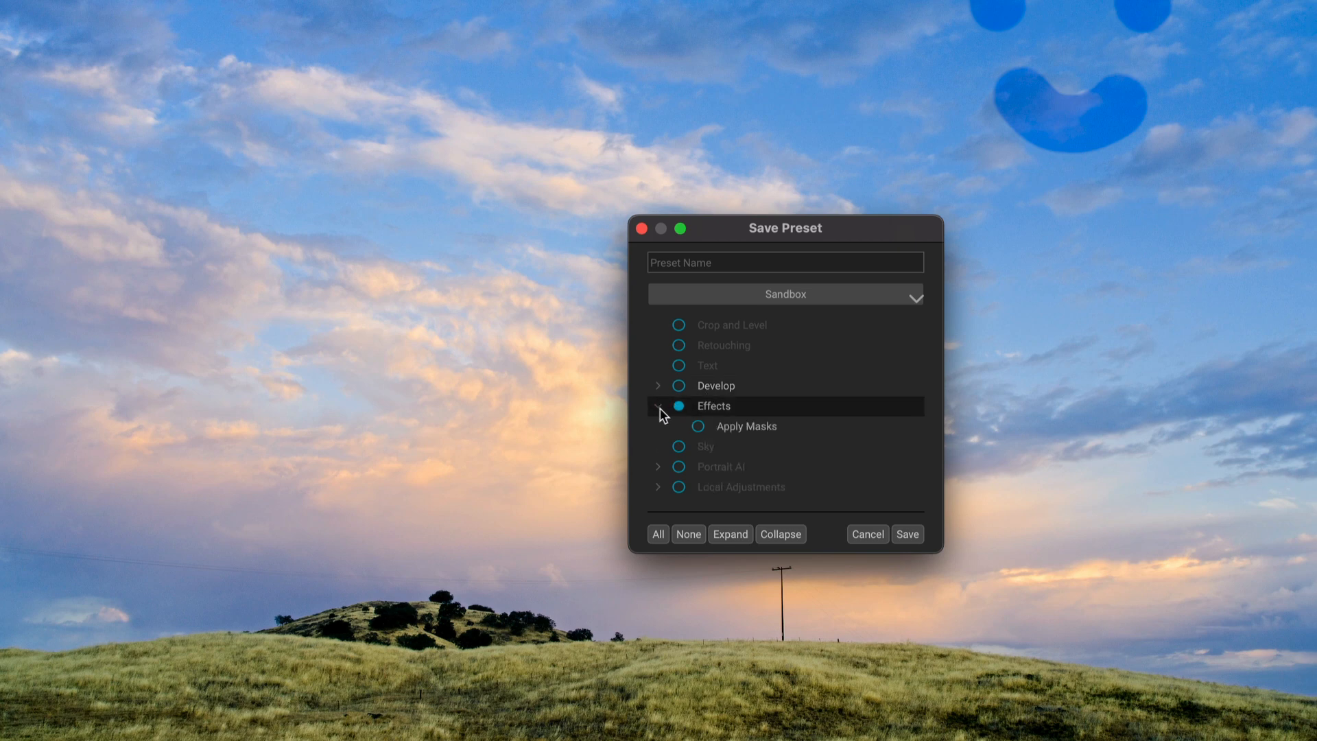
{"action": "left_click", "coordinate": [699, 427]}
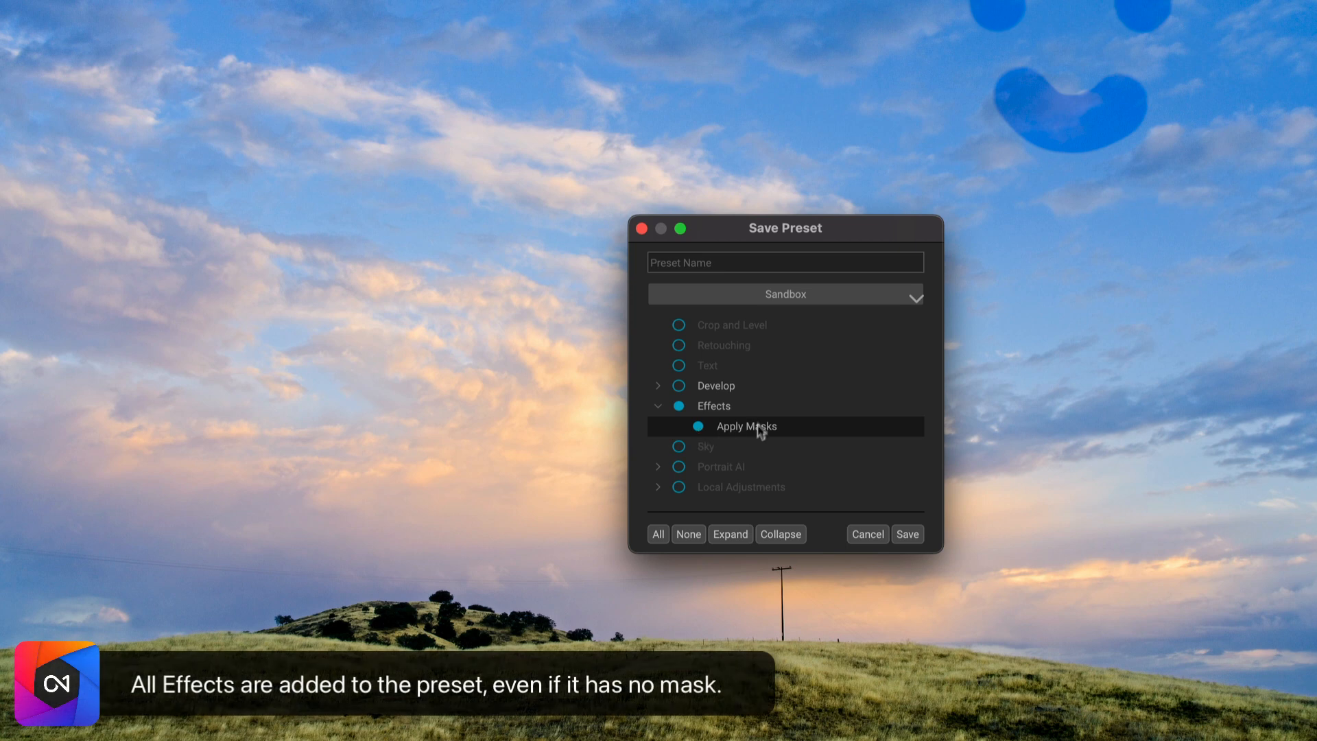
{"action": "left_click", "coordinate": [714, 265]}
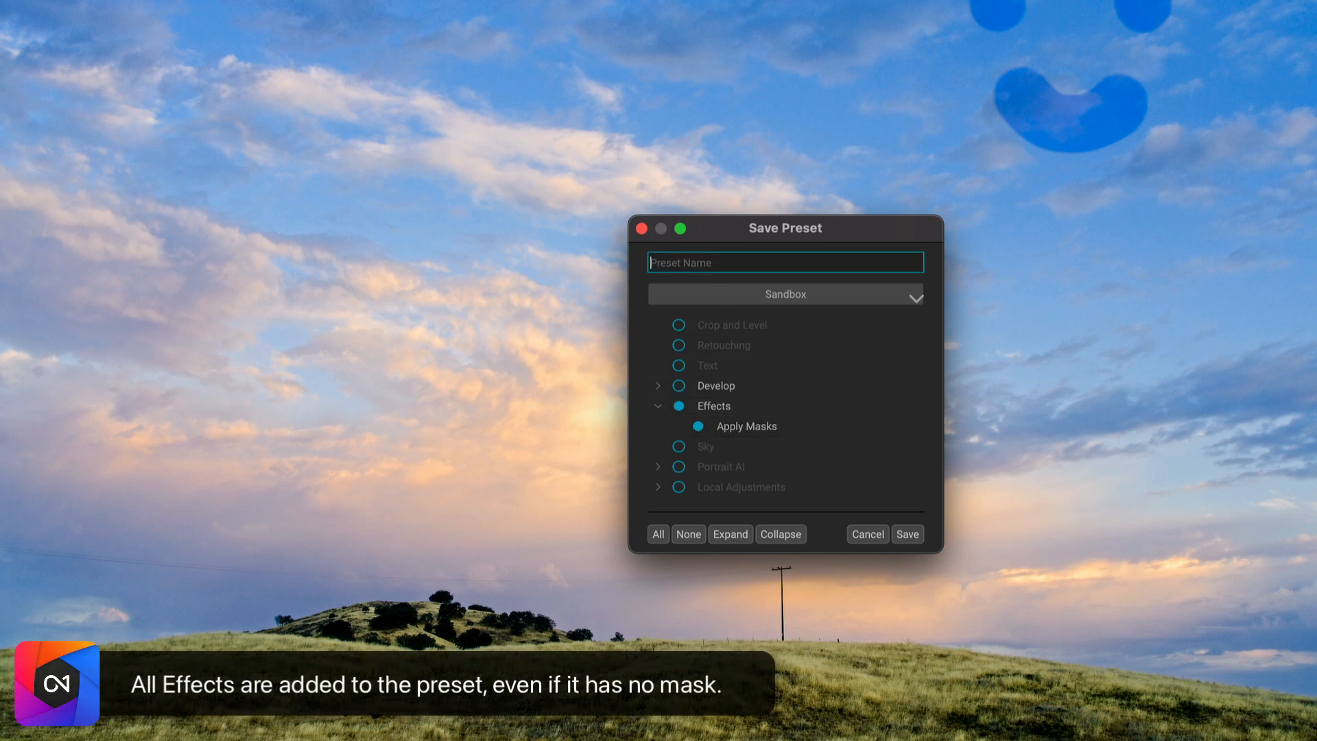
{"action": "type", "text": "Pre"}
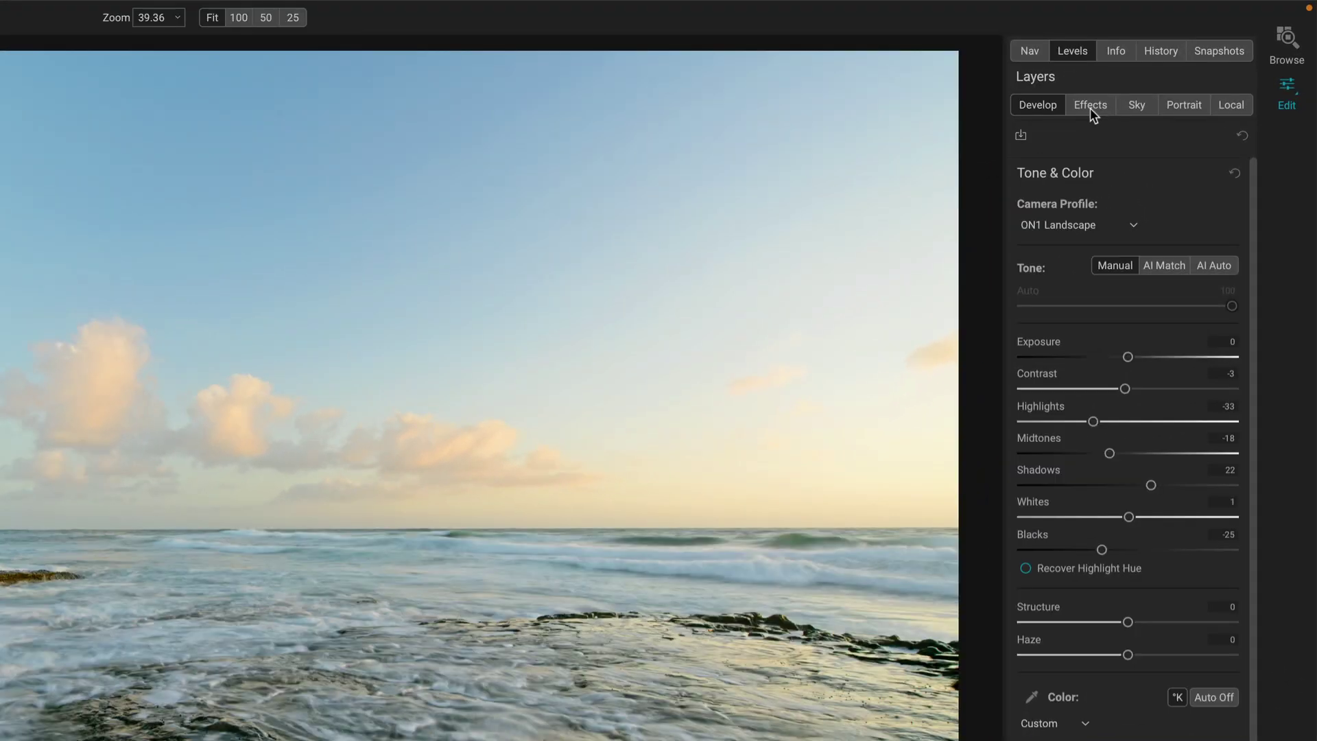
Step: Delete the seascape's leftover local adjustment layer and return to the Effects filters
{"action": "left_click", "coordinate": [1166, 69]}
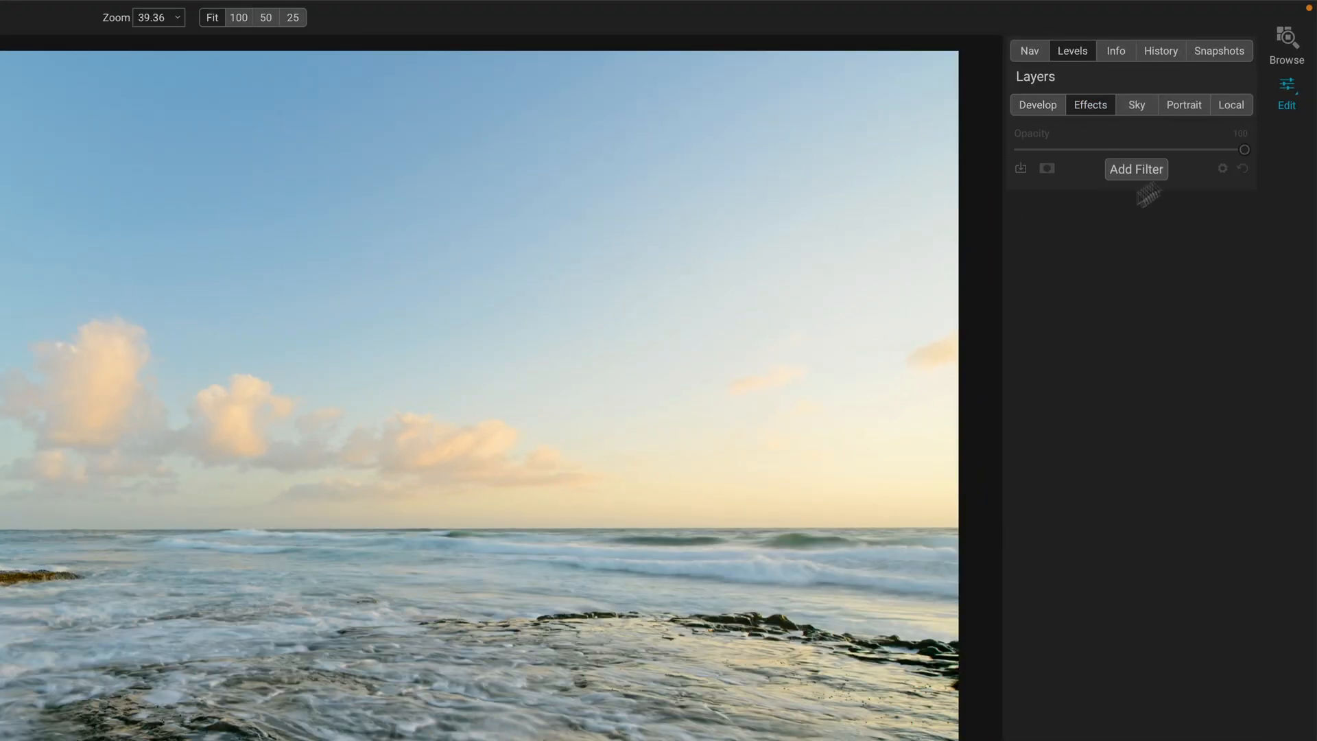
{"action": "left_click", "coordinate": [1233, 105]}
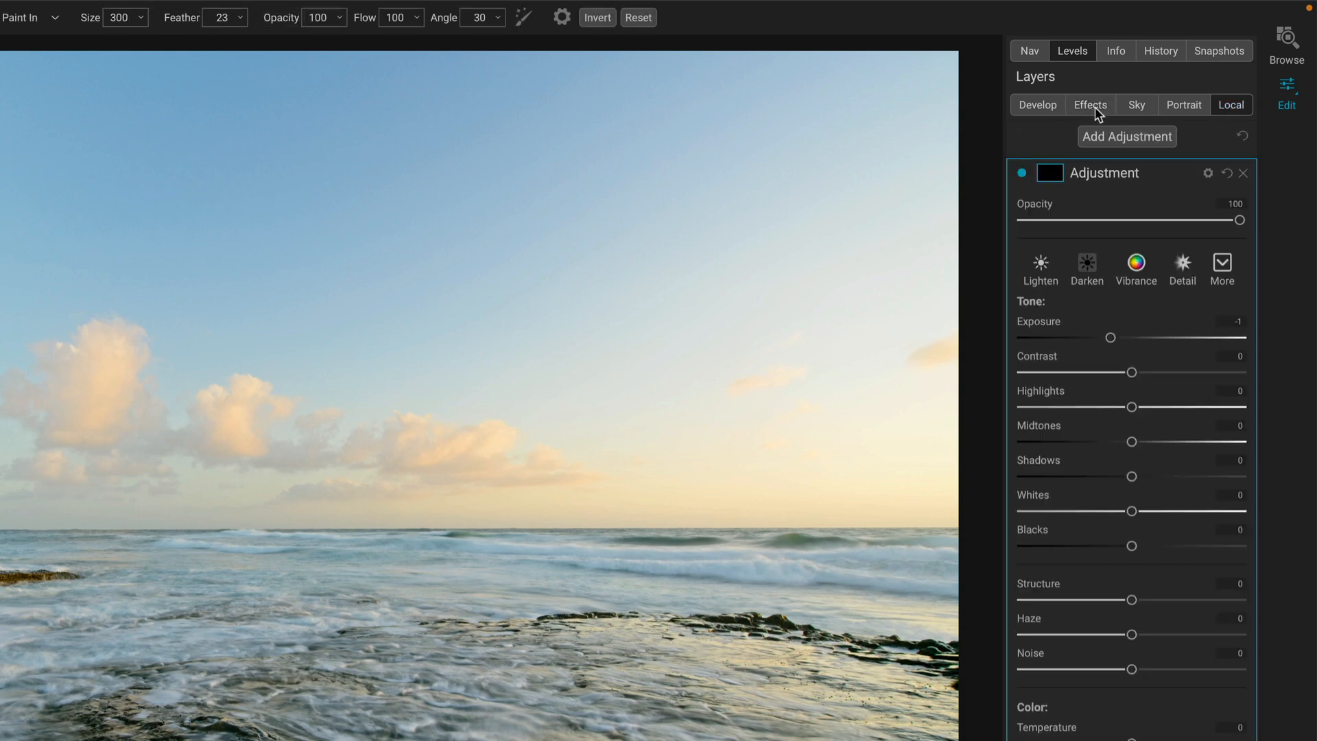
{"action": "left_click", "coordinate": [1244, 173]}
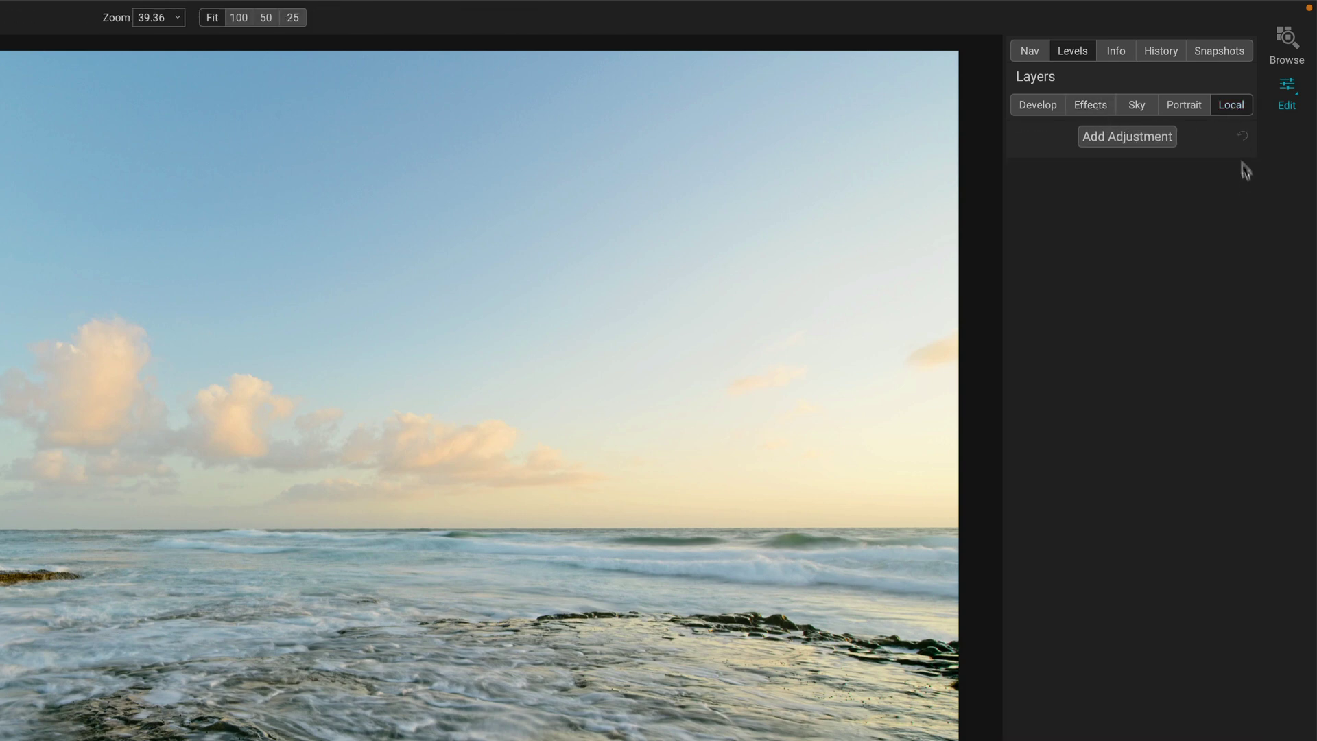
{"action": "left_click", "coordinate": [1084, 103]}
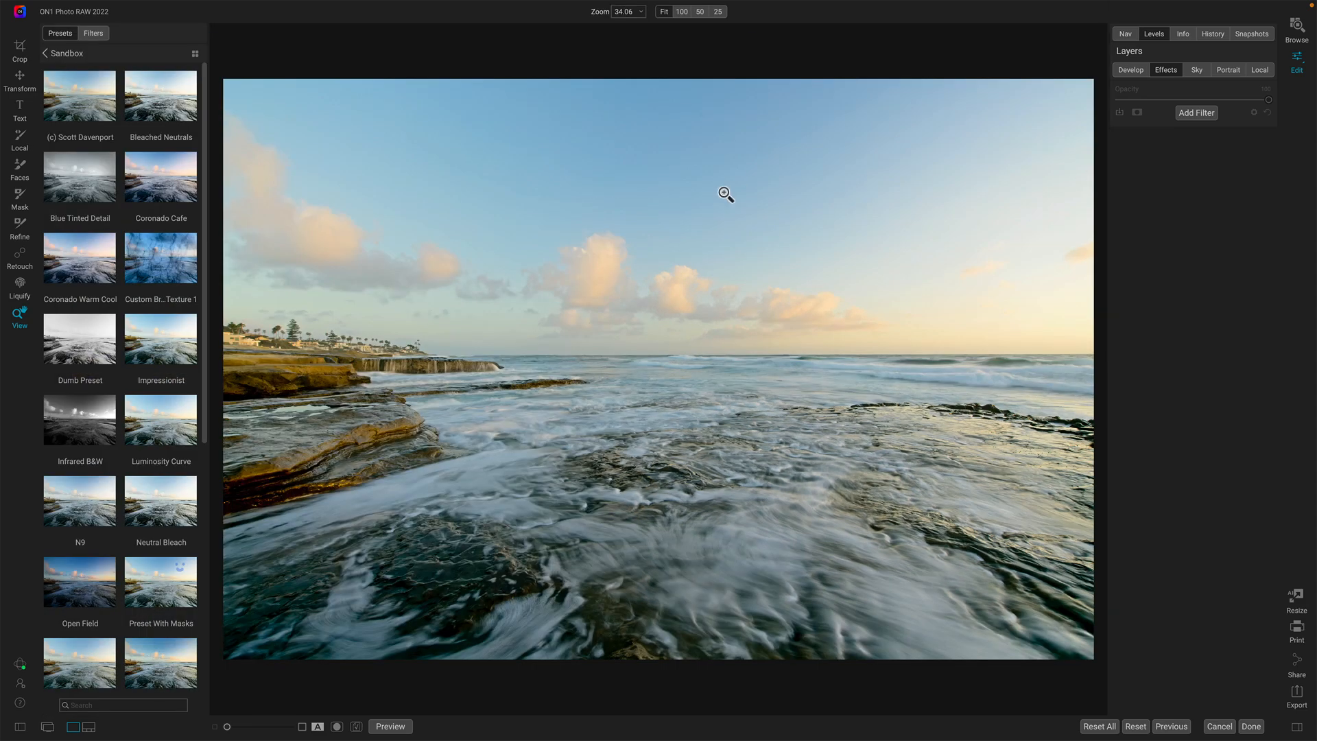
{"action": "mouse_move", "coordinate": [162, 577]}
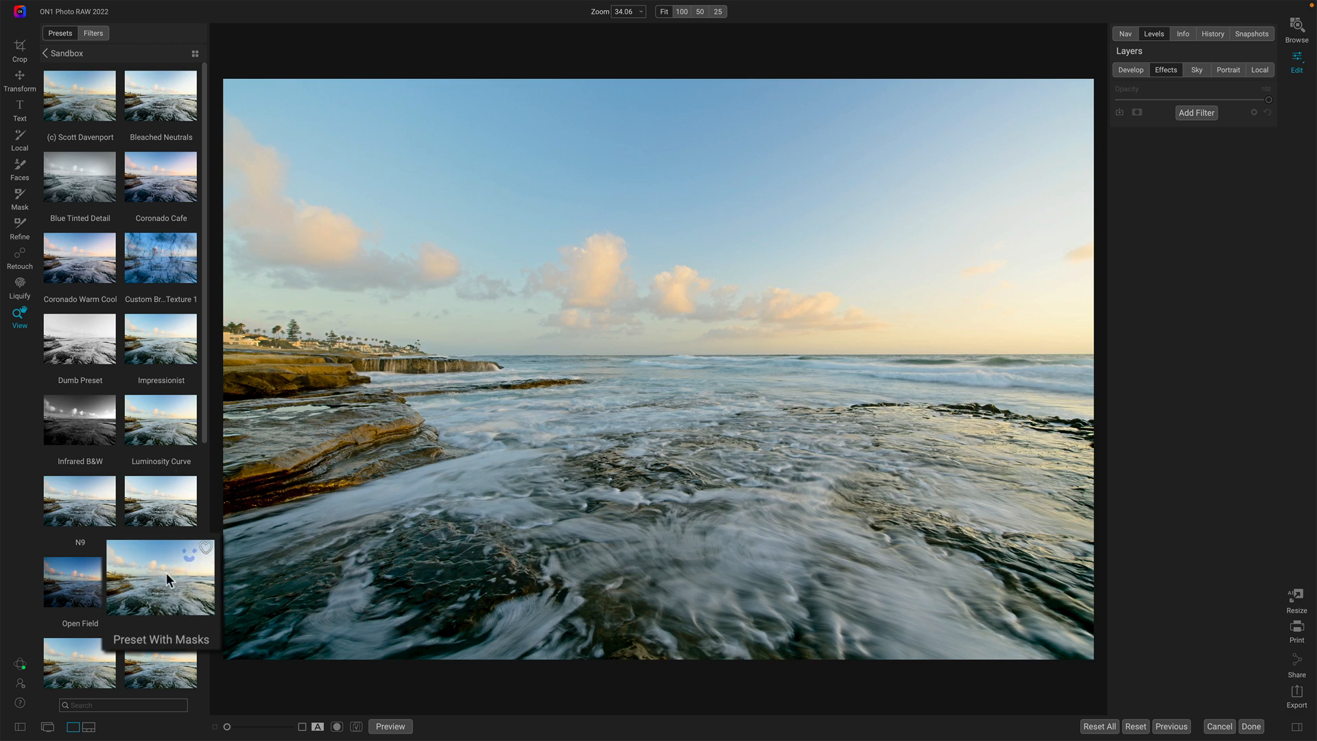
Step: Apply Preset With Masks to the seascape, hide the presets and collapse the Photo Filter
{"action": "left_click", "coordinate": [167, 573]}
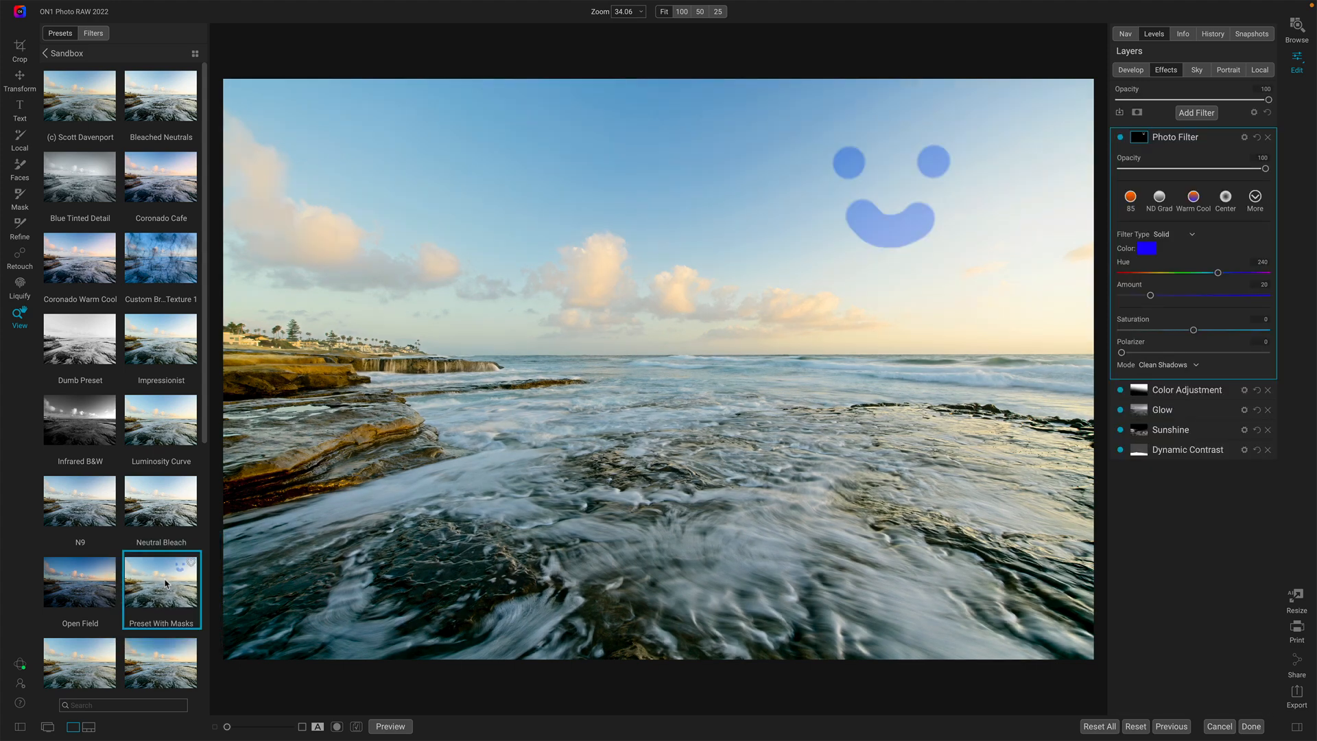
{"action": "key", "text": "ctrl+Left"}
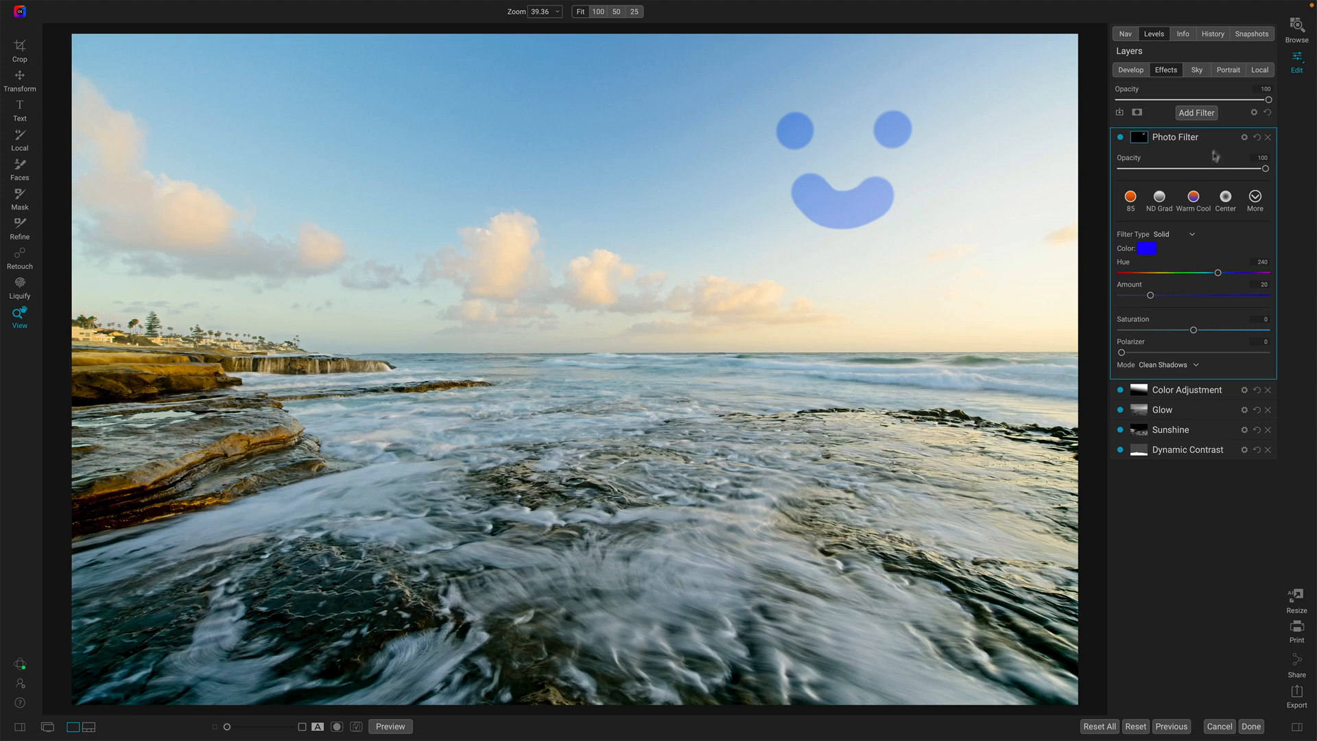
{"action": "left_click", "coordinate": [1198, 142]}
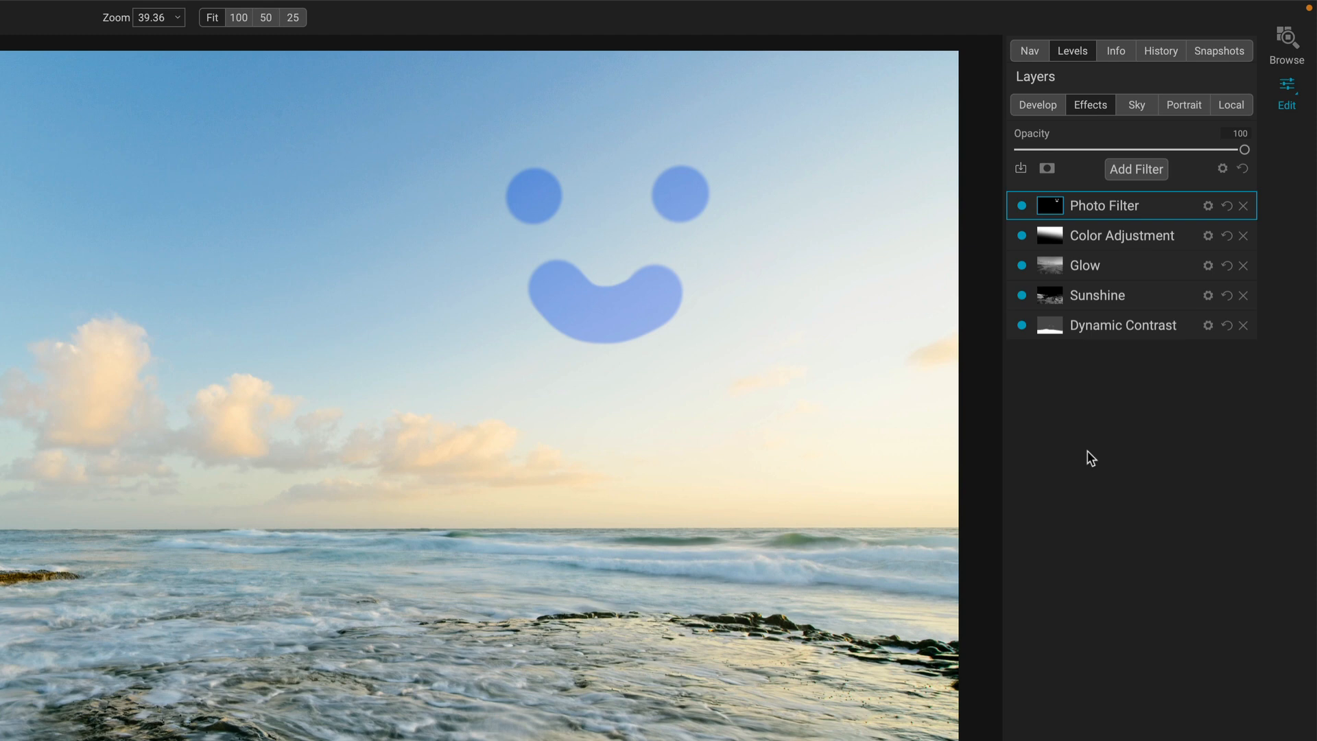
Step: View the Photo Filter's smiley-shaped mask in black and white, then return to the photo
{"action": "left_click", "coordinate": [1050, 207]}
{"action": "left_click", "coordinate": [1050, 210], "text": "alt"}
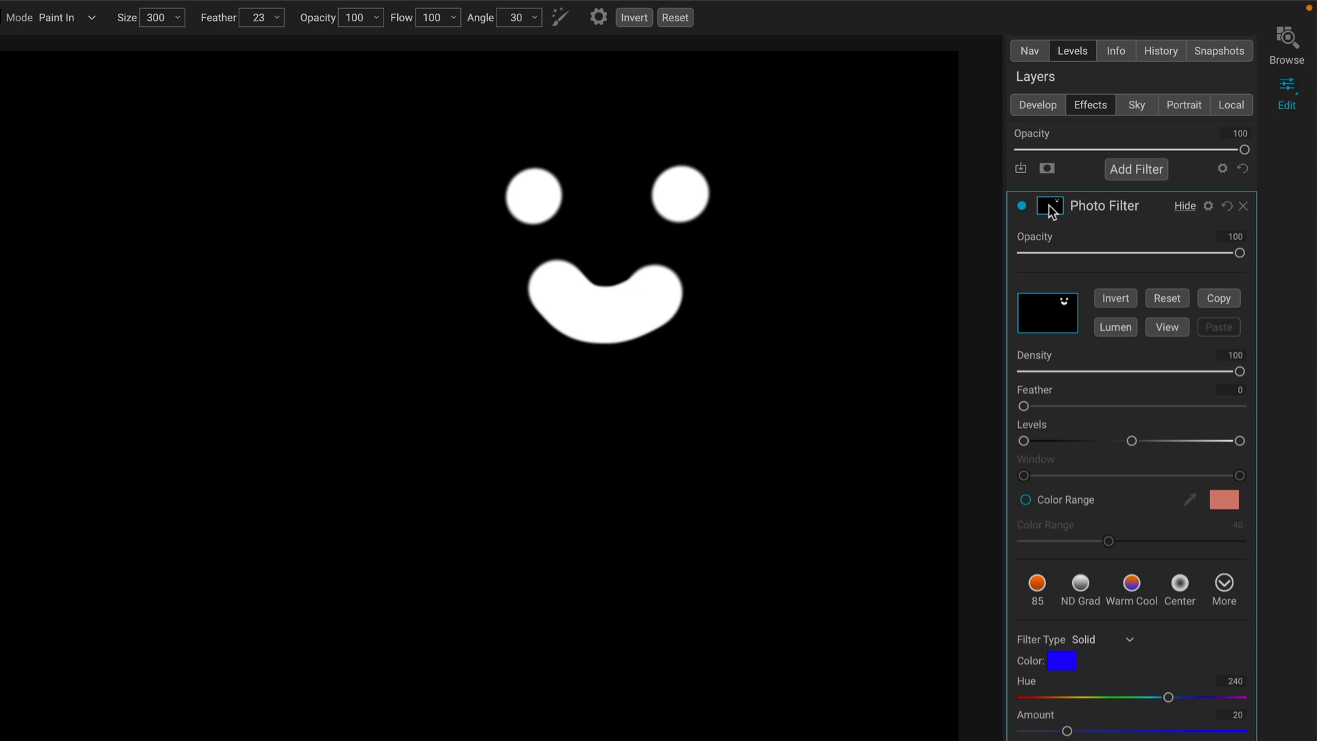
{"action": "left_click", "coordinate": [1051, 211], "text": "alt"}
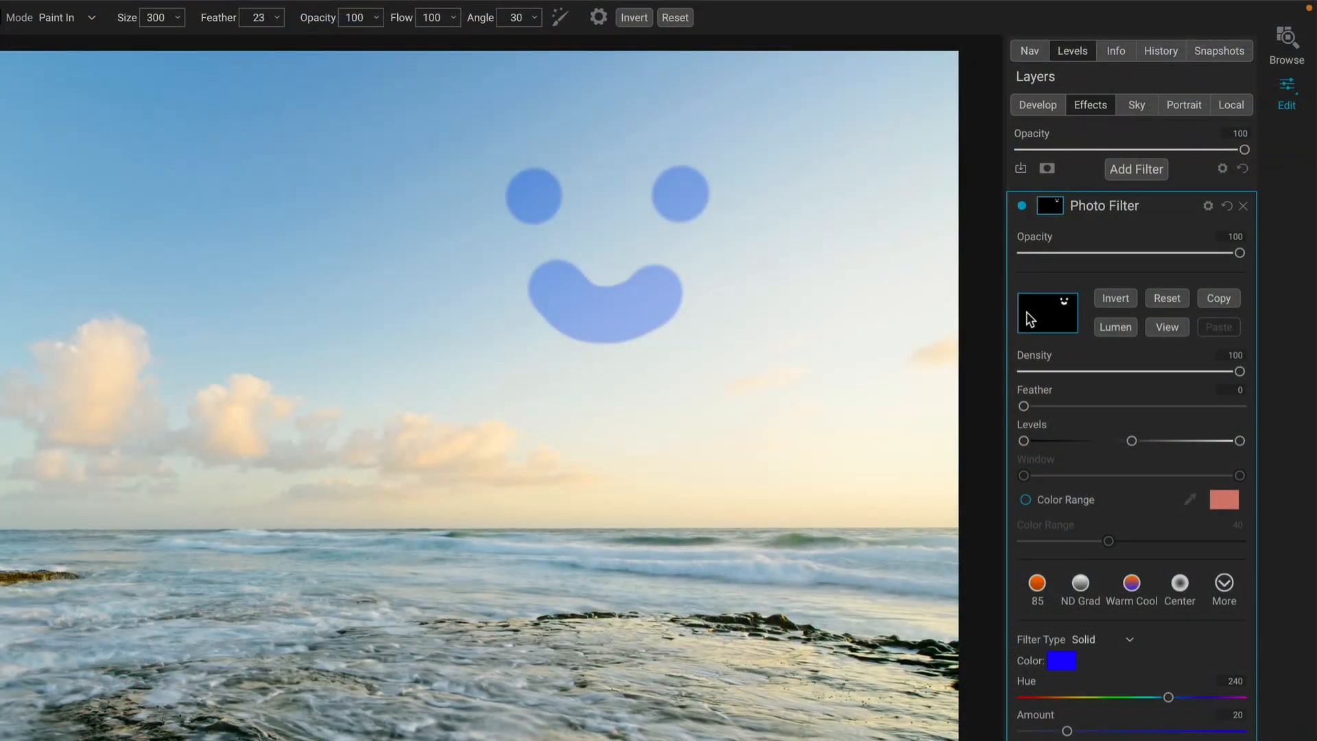
Step: Switch the Photo Filter off and bring up the Color Adjustment filter's masking options
{"action": "left_click", "coordinate": [1022, 206]}
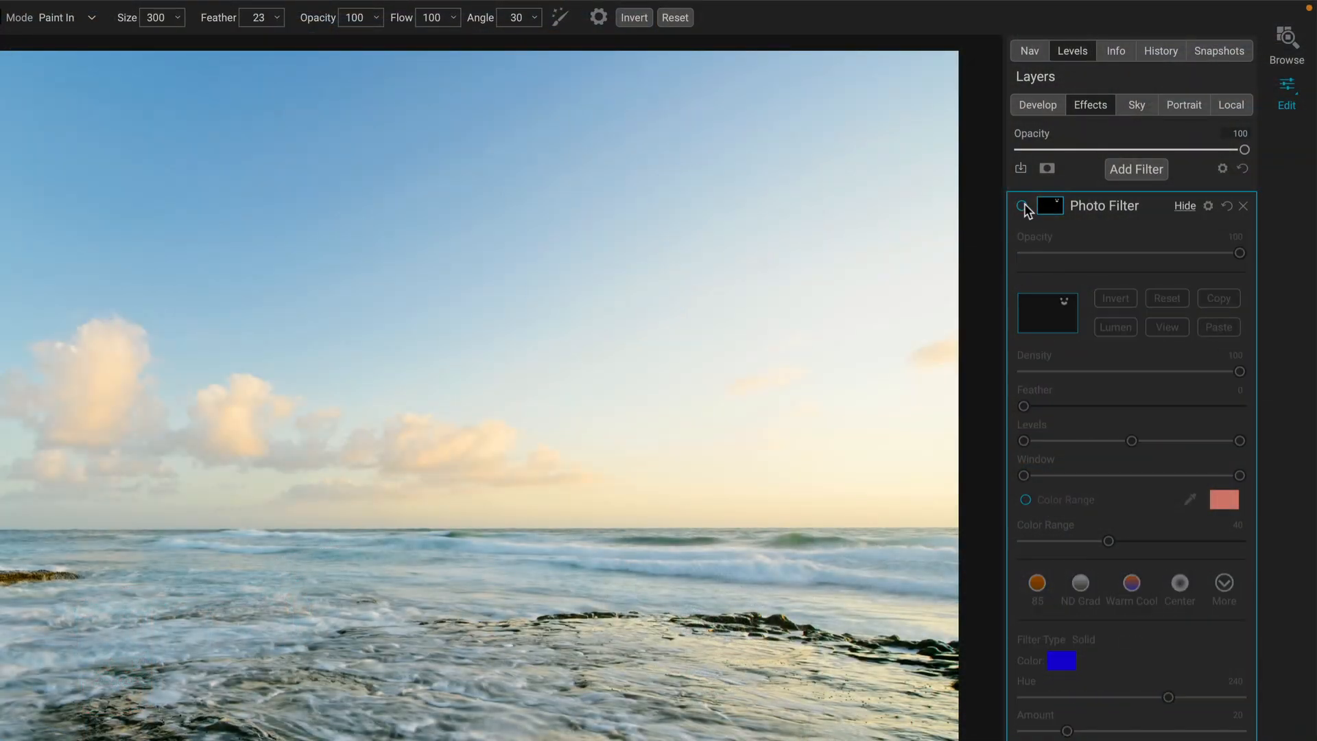
{"action": "left_click", "coordinate": [1183, 206]}
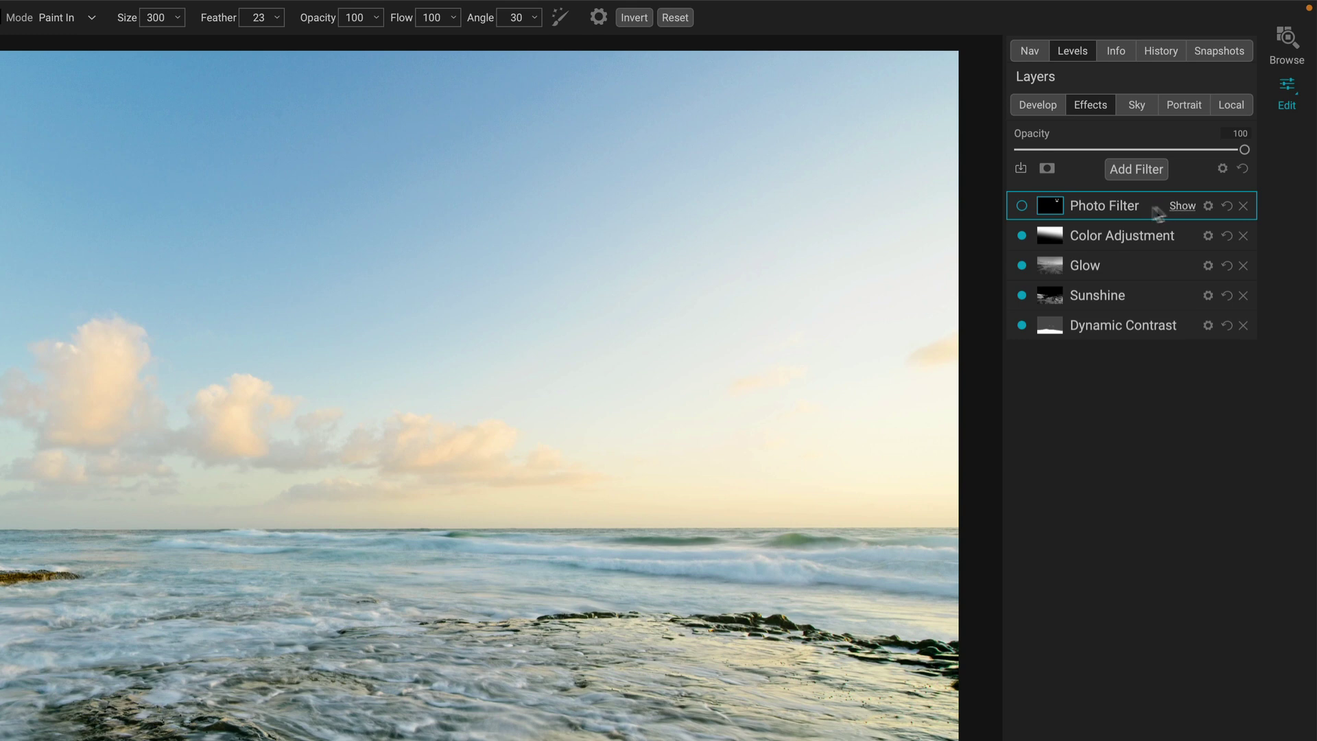
{"action": "left_click", "coordinate": [1183, 237]}
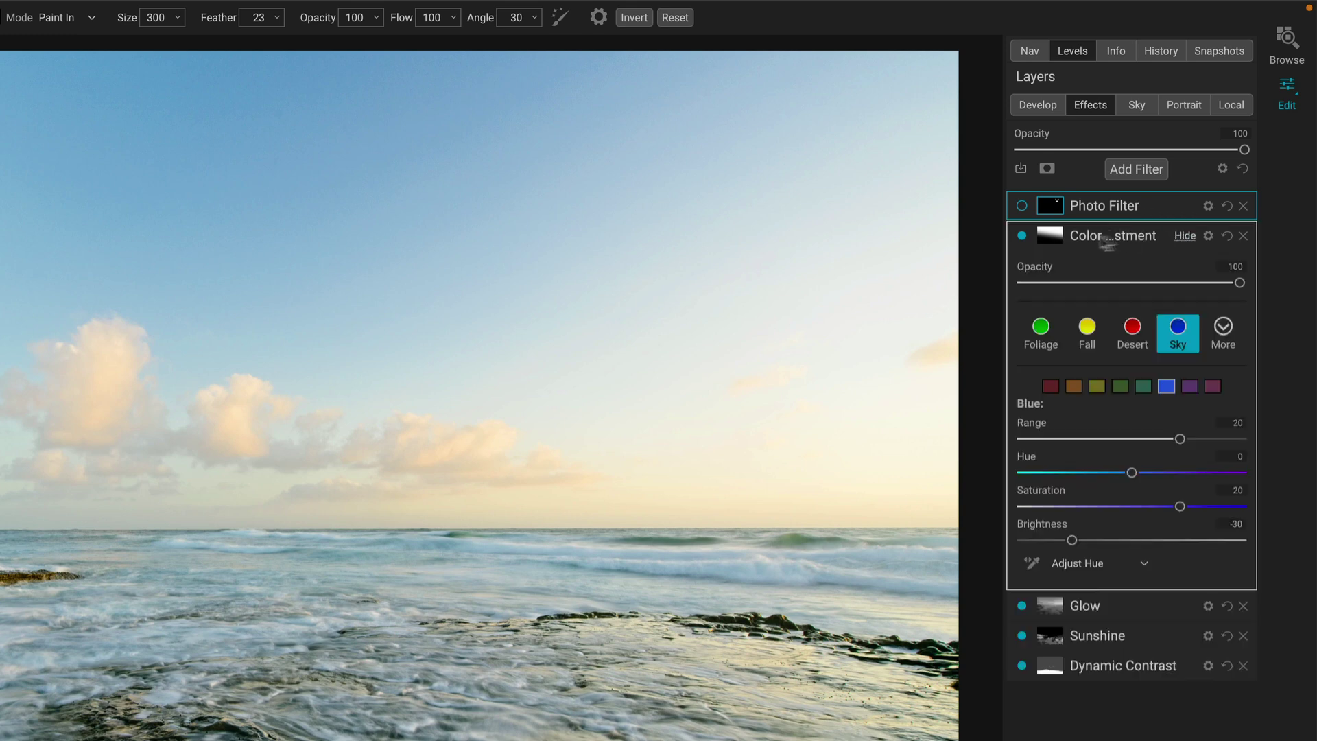
{"action": "left_click", "coordinate": [1049, 236]}
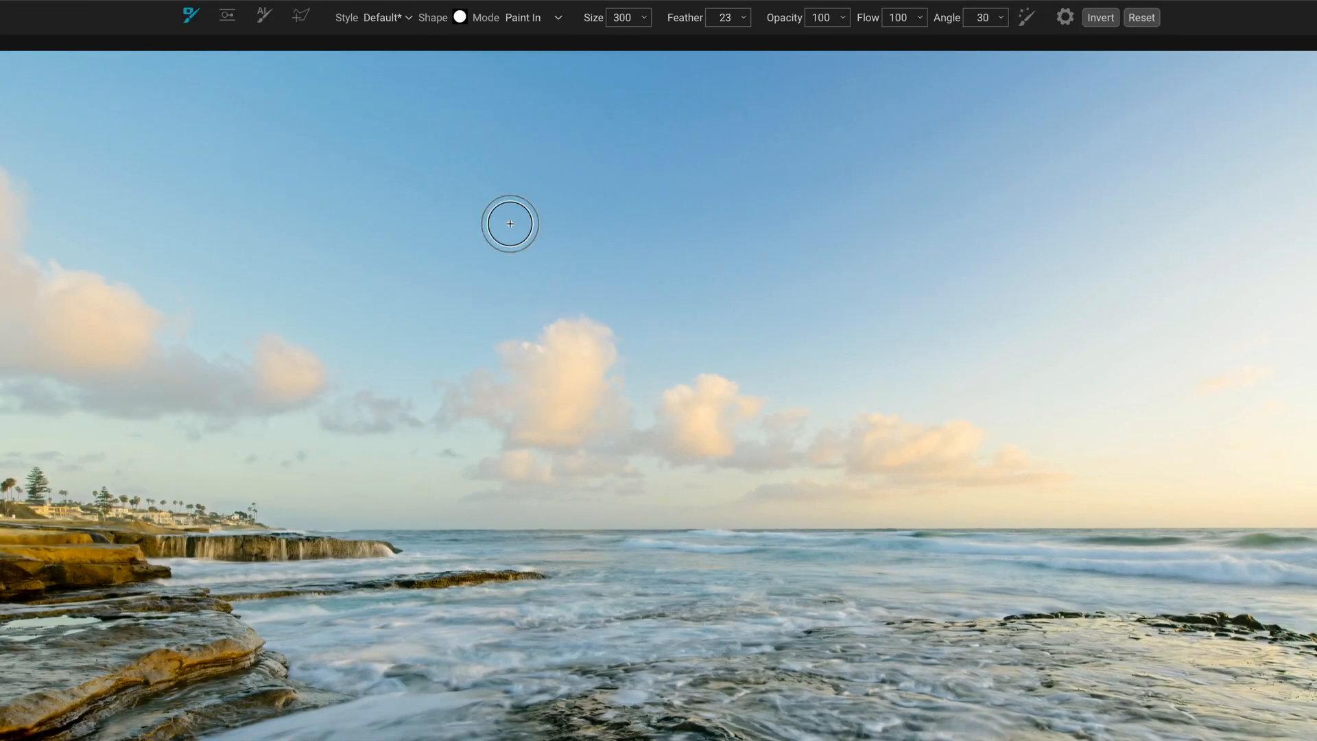
Step: With the Masking Bug, move the Color Adjustment gradient transition up into the sky
{"action": "left_click", "coordinate": [228, 22]}
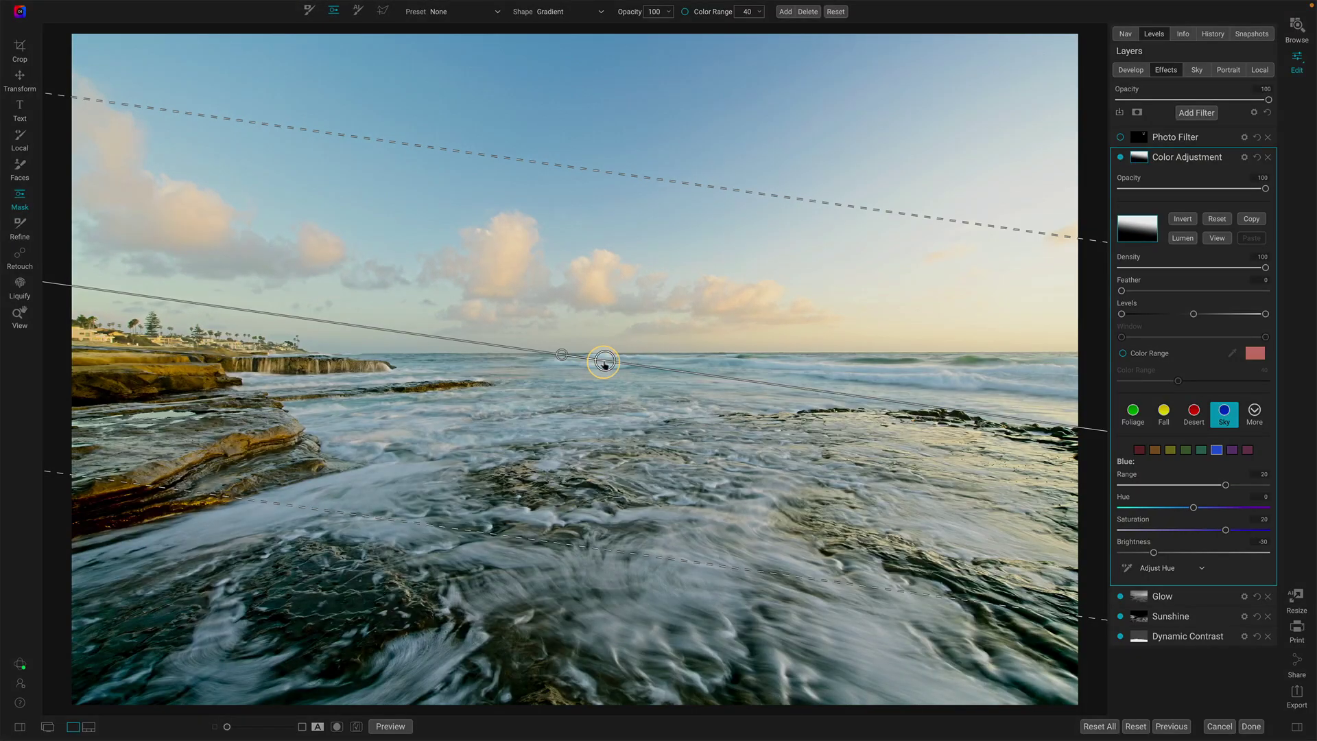
{"action": "left_click_drag", "start_coordinate": [606, 356], "coordinate": [576, 295]}
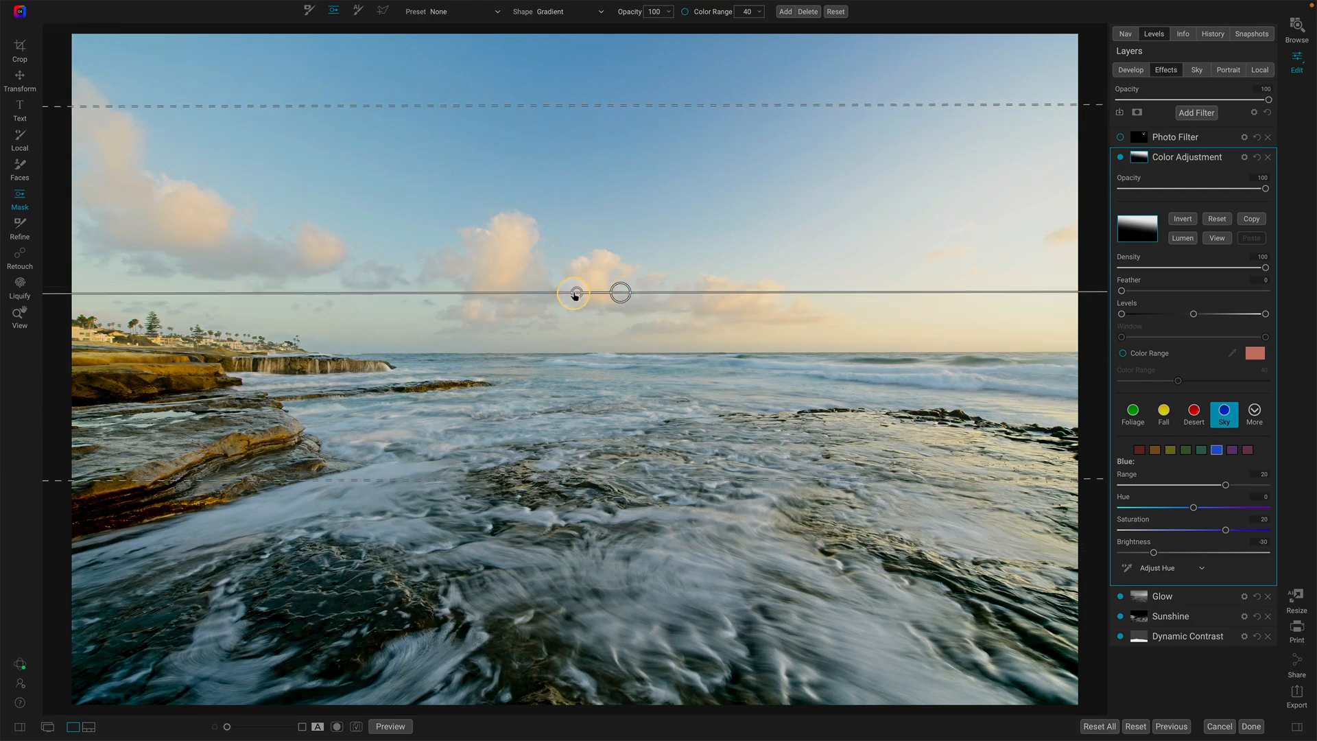
{"action": "left_click", "coordinate": [622, 293]}
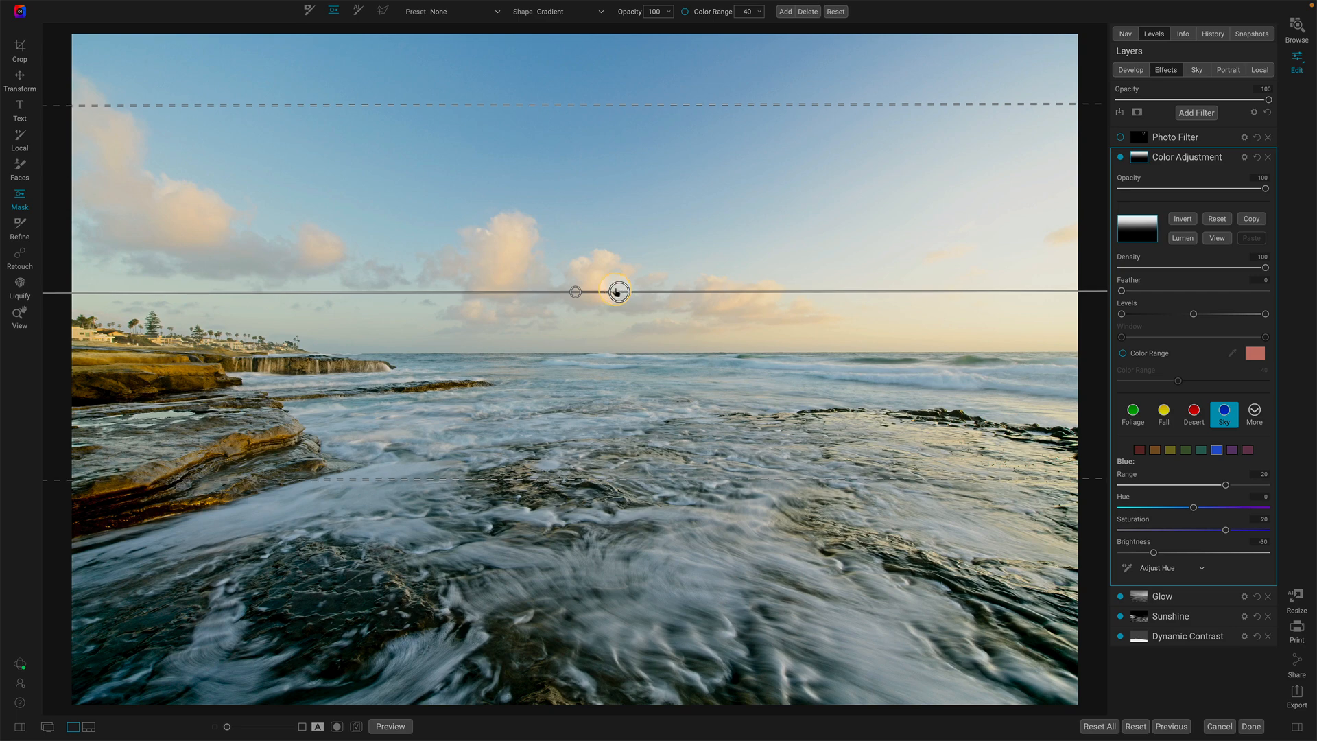
{"action": "mouse_move", "coordinate": [618, 291]}
{"action": "left_mouse_down"}
{"action": "mouse_move", "coordinate": [583, 283]}
{"action": "mouse_move", "coordinate": [576, 140]}
{"action": "mouse_move", "coordinate": [570, 289]}
{"action": "left_mouse_up"}
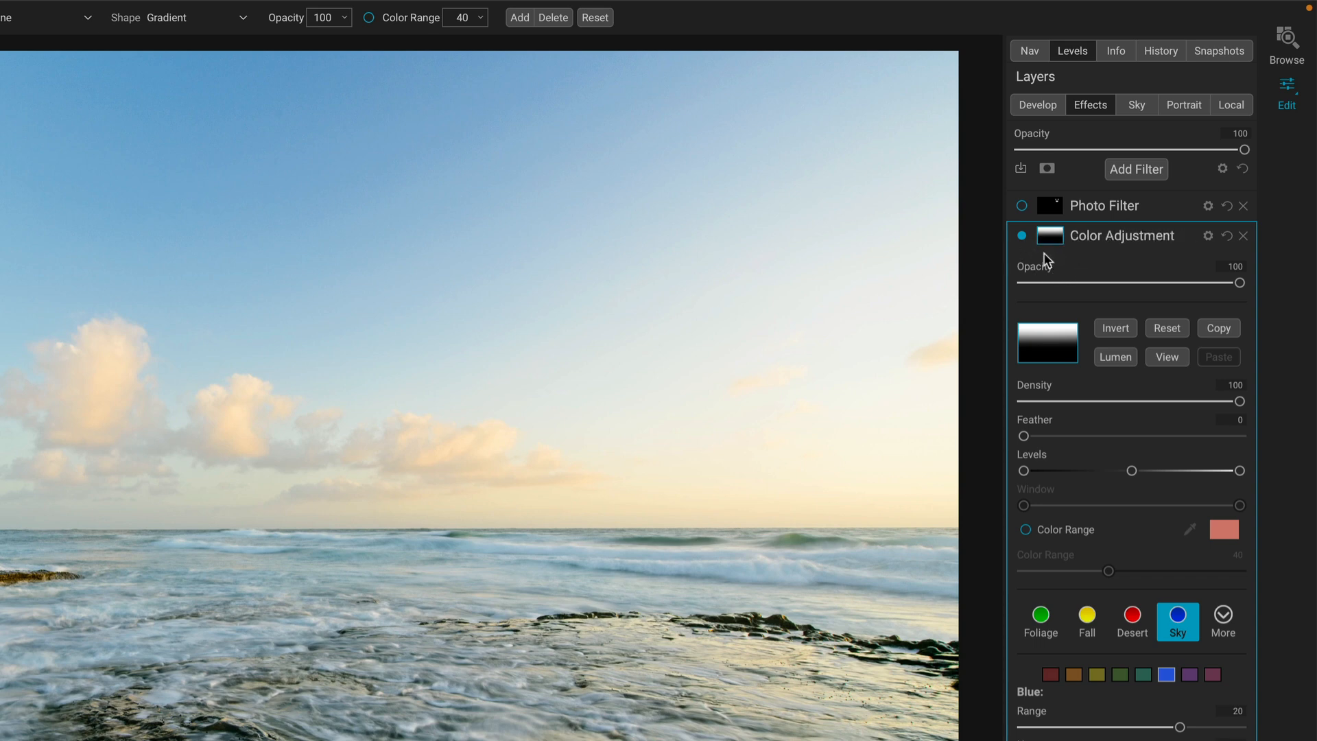
Step: Show the gradient mask over the full photo and raise its line slightly into the clouds
{"action": "left_click", "coordinate": [300, 433]}
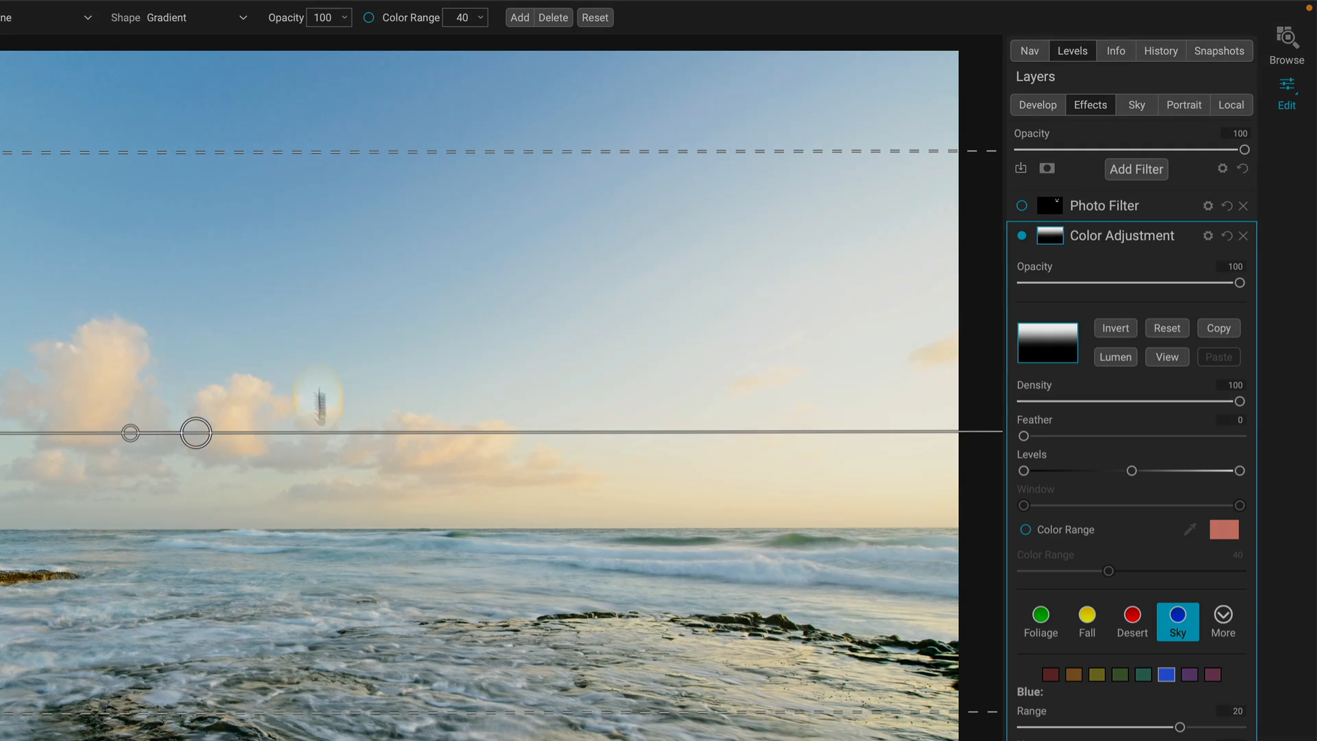
{"action": "key", "text": "Tab"}
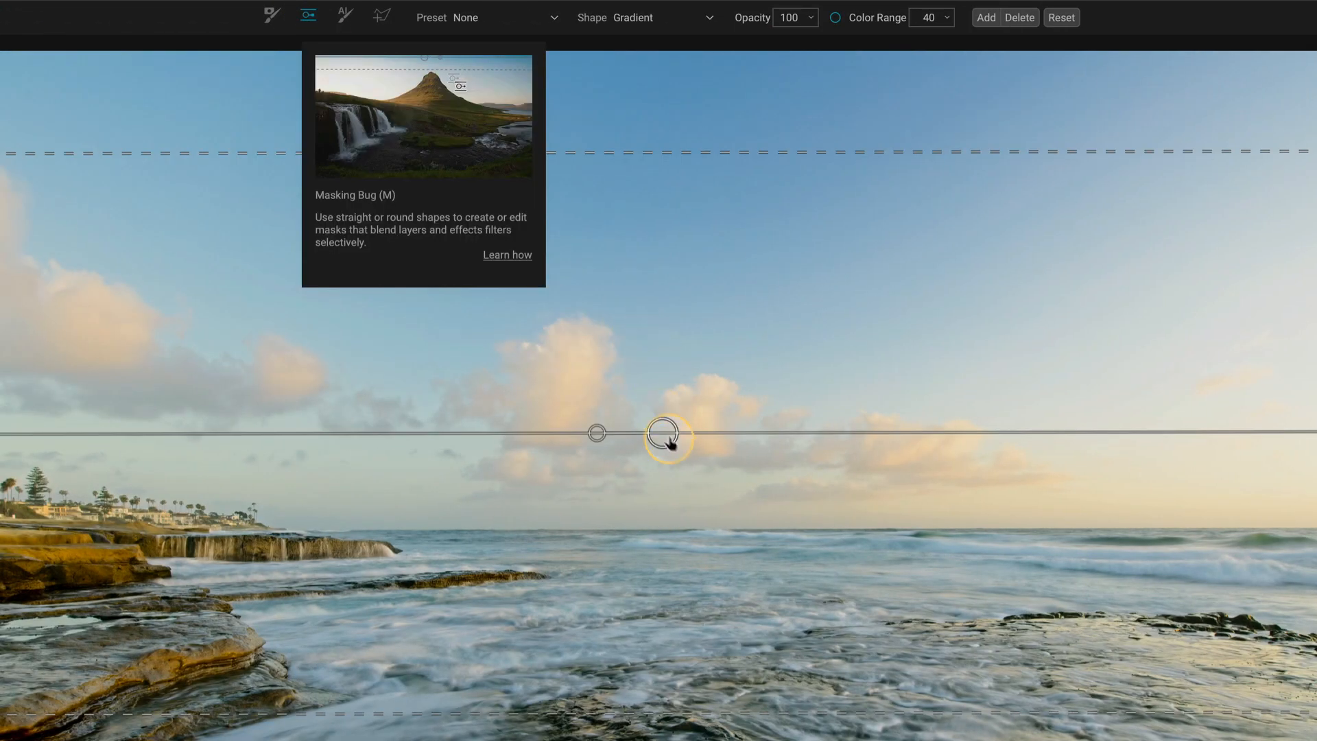
{"action": "left_click_drag", "start_coordinate": [670, 441], "coordinate": [675, 420]}
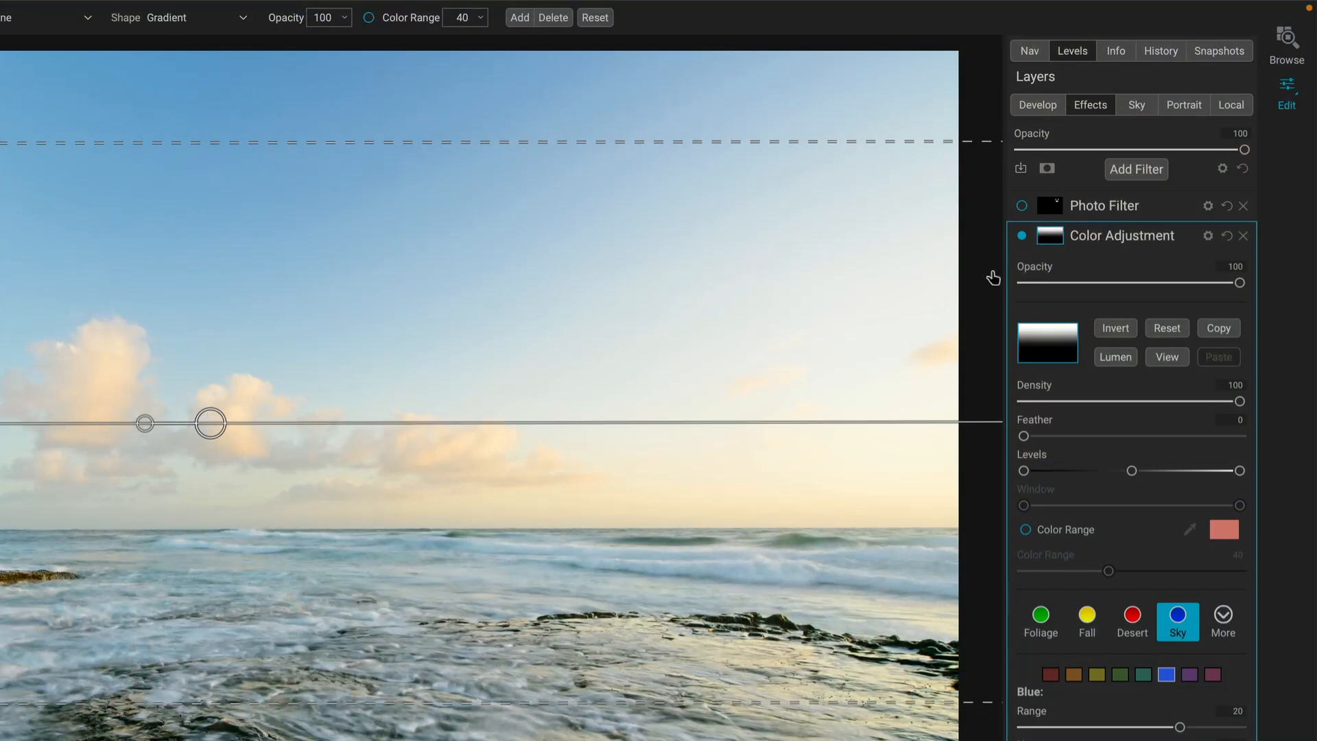
Step: View the Glow filter's mask over the seascape
{"action": "left_click", "coordinate": [1183, 238]}
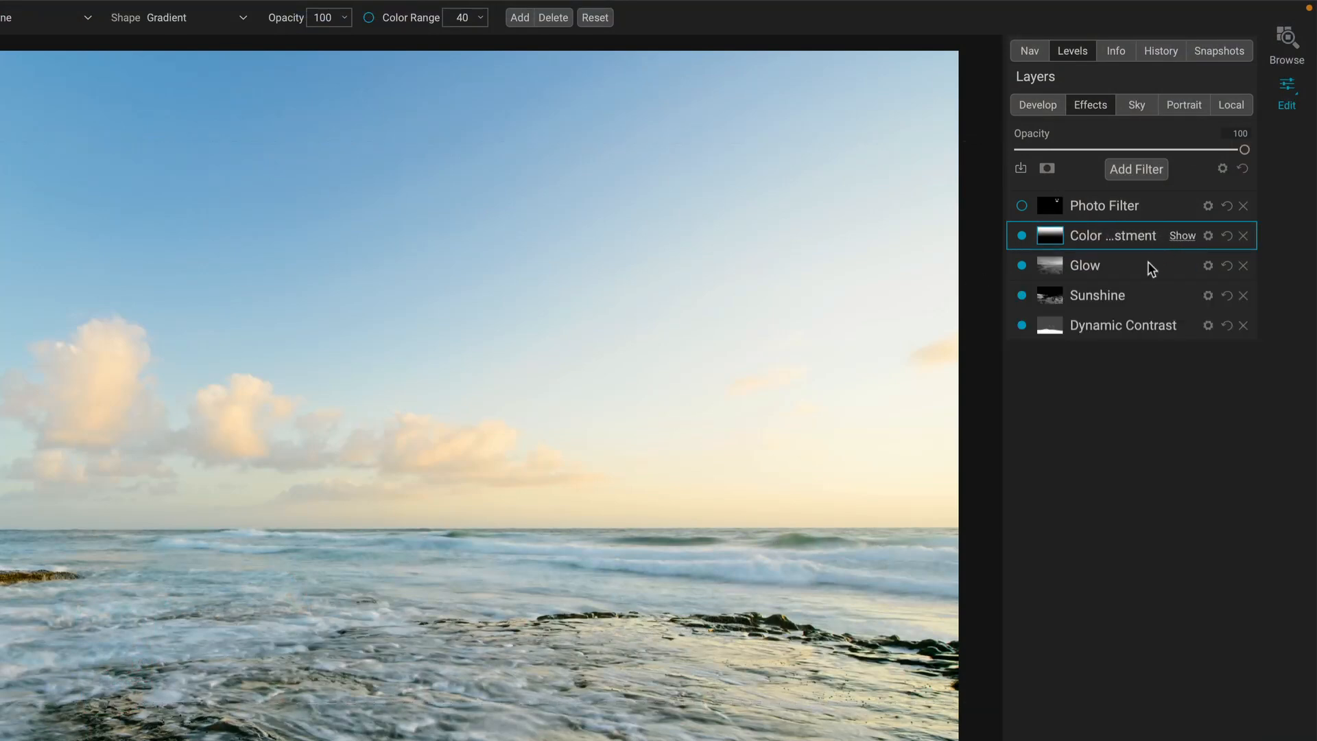
{"action": "left_click", "coordinate": [1173, 268]}
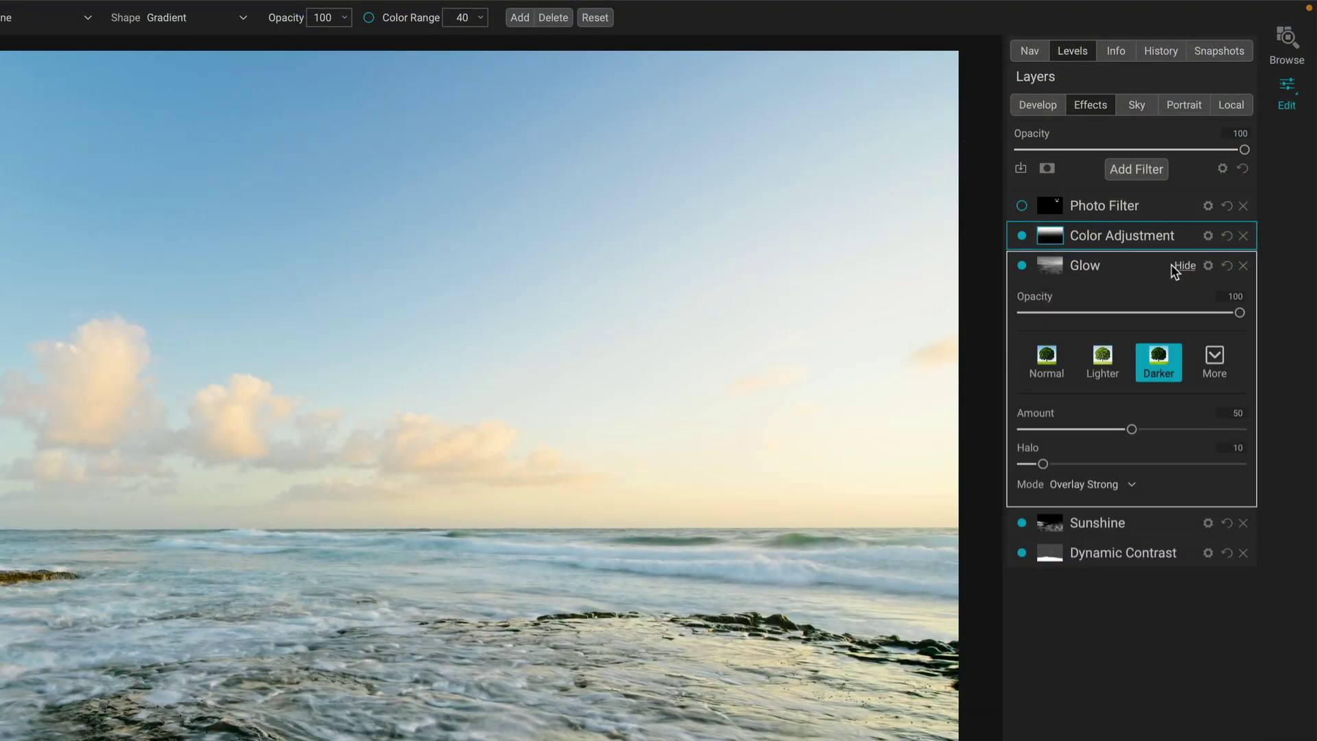
{"action": "left_click", "coordinate": [1048, 266]}
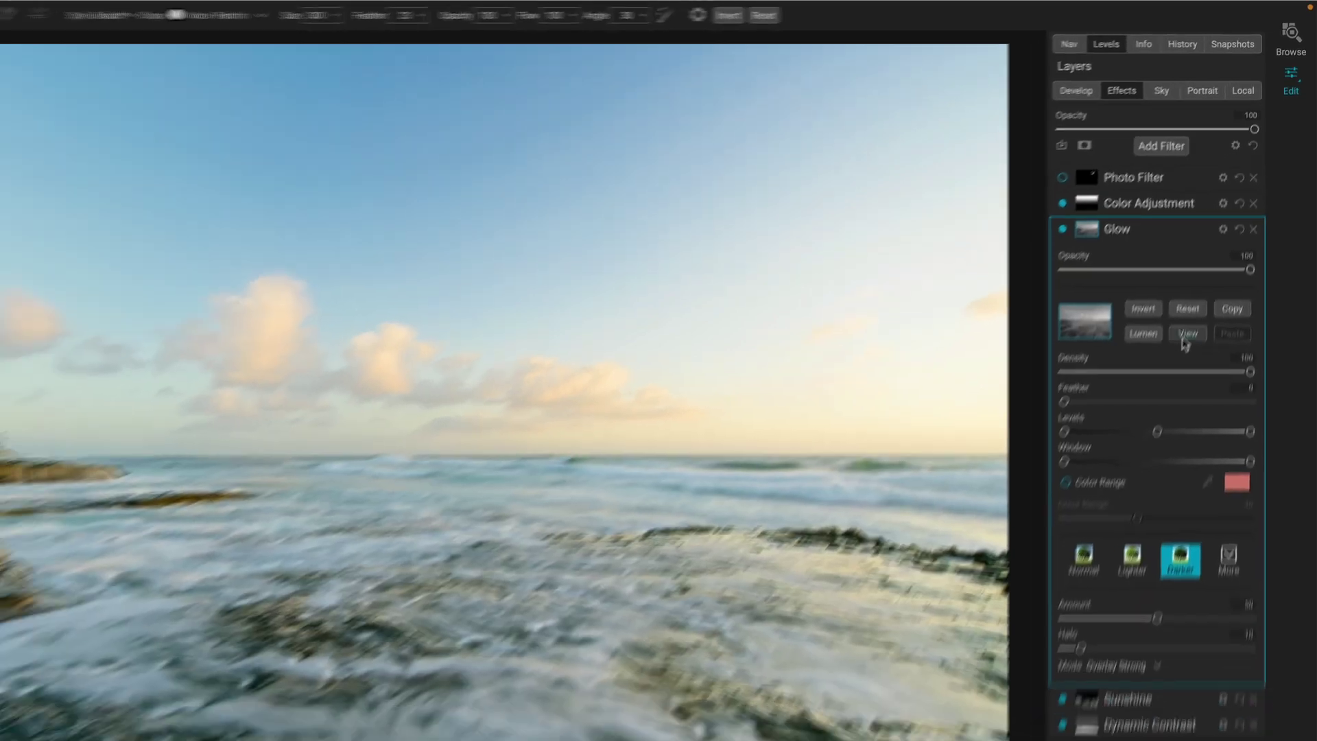
{"action": "left_click", "coordinate": [1156, 389]}
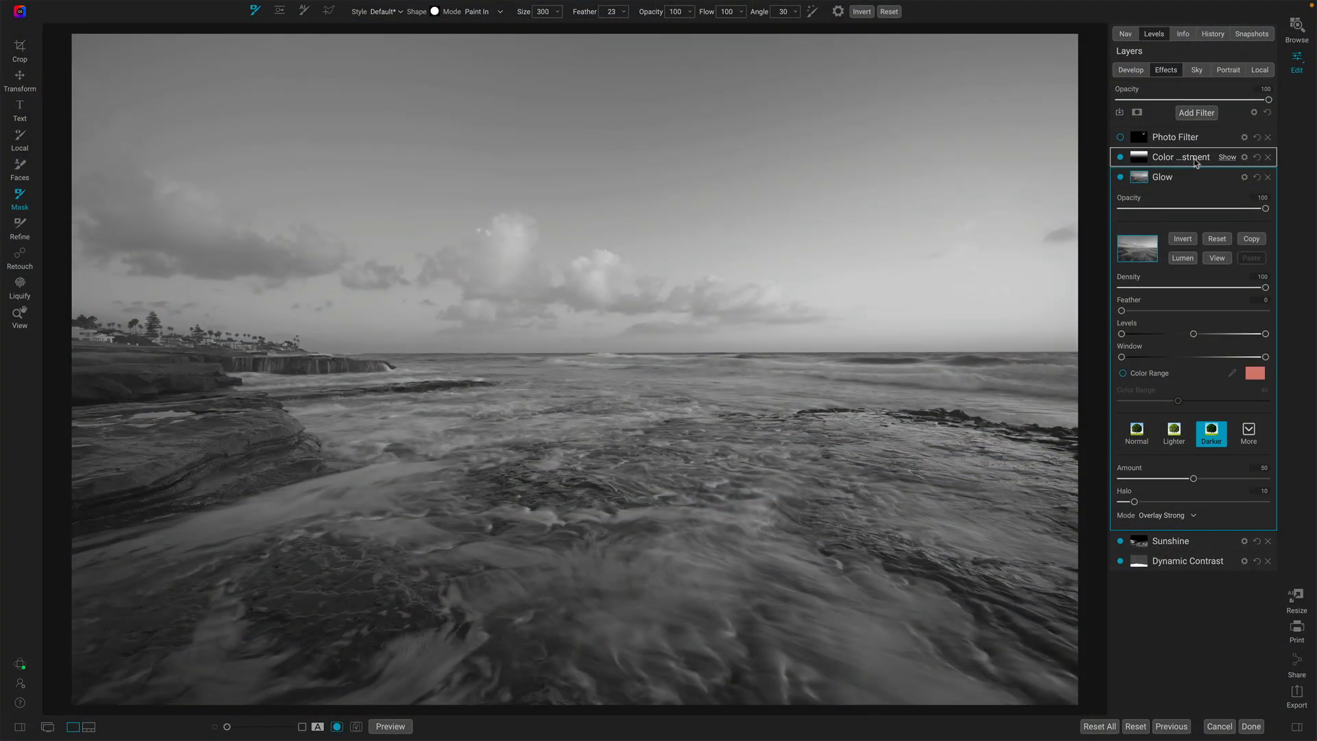
Step: Check the Color Adjustment filter's gradient mask guides again
{"action": "left_click", "coordinate": [1182, 157]}
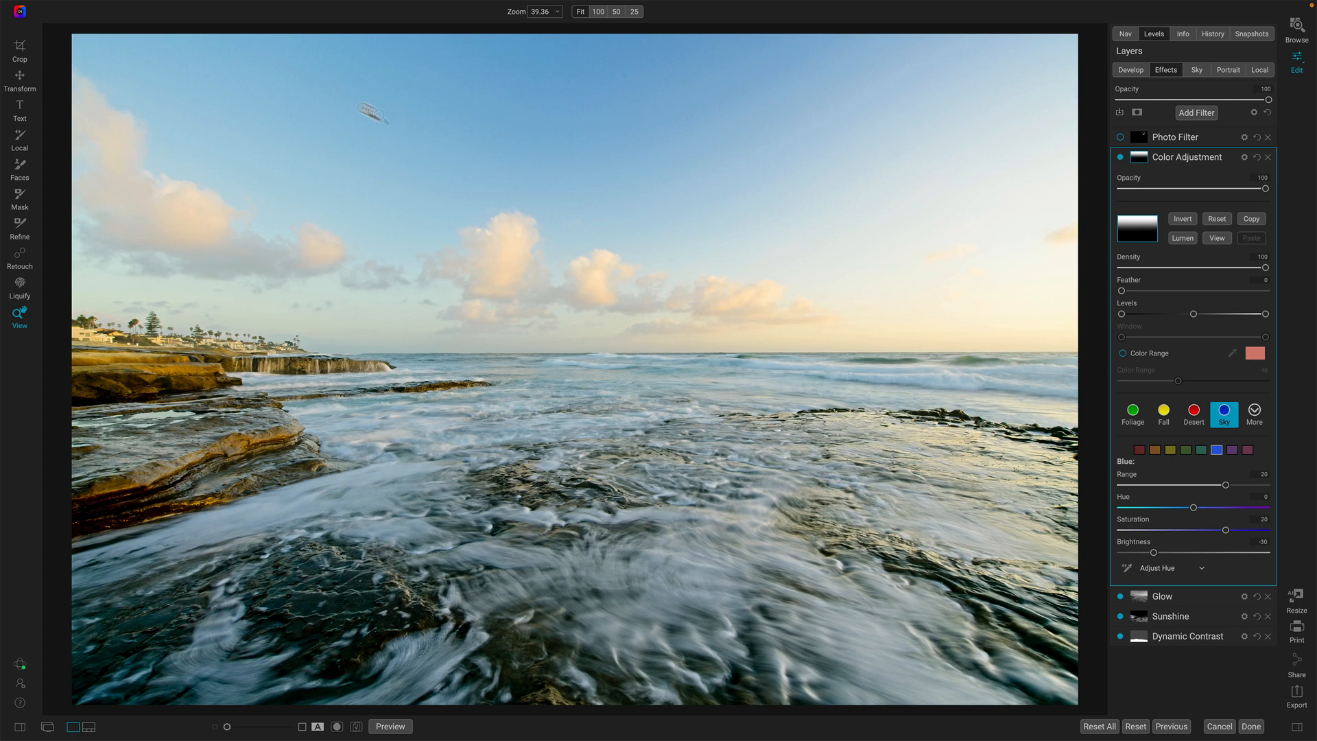
{"action": "left_click", "coordinate": [24, 206]}
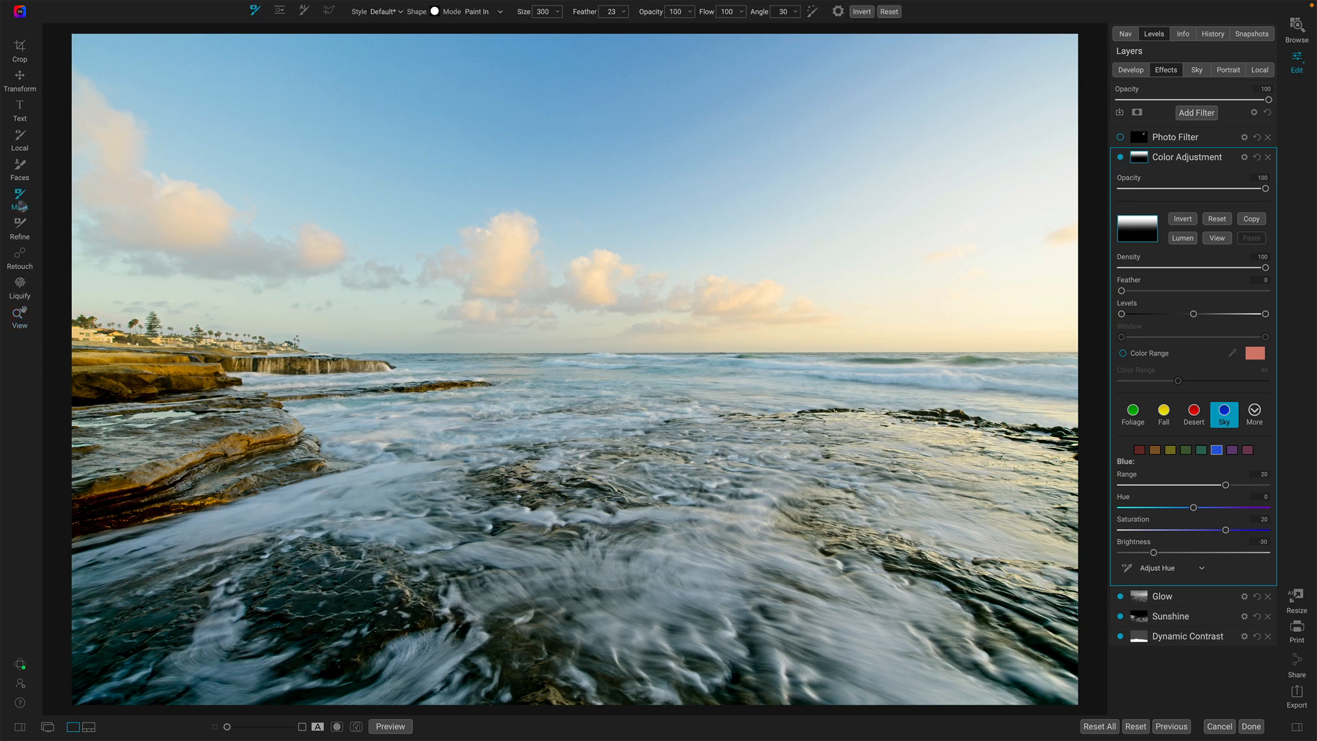
{"action": "left_click", "coordinate": [281, 13]}
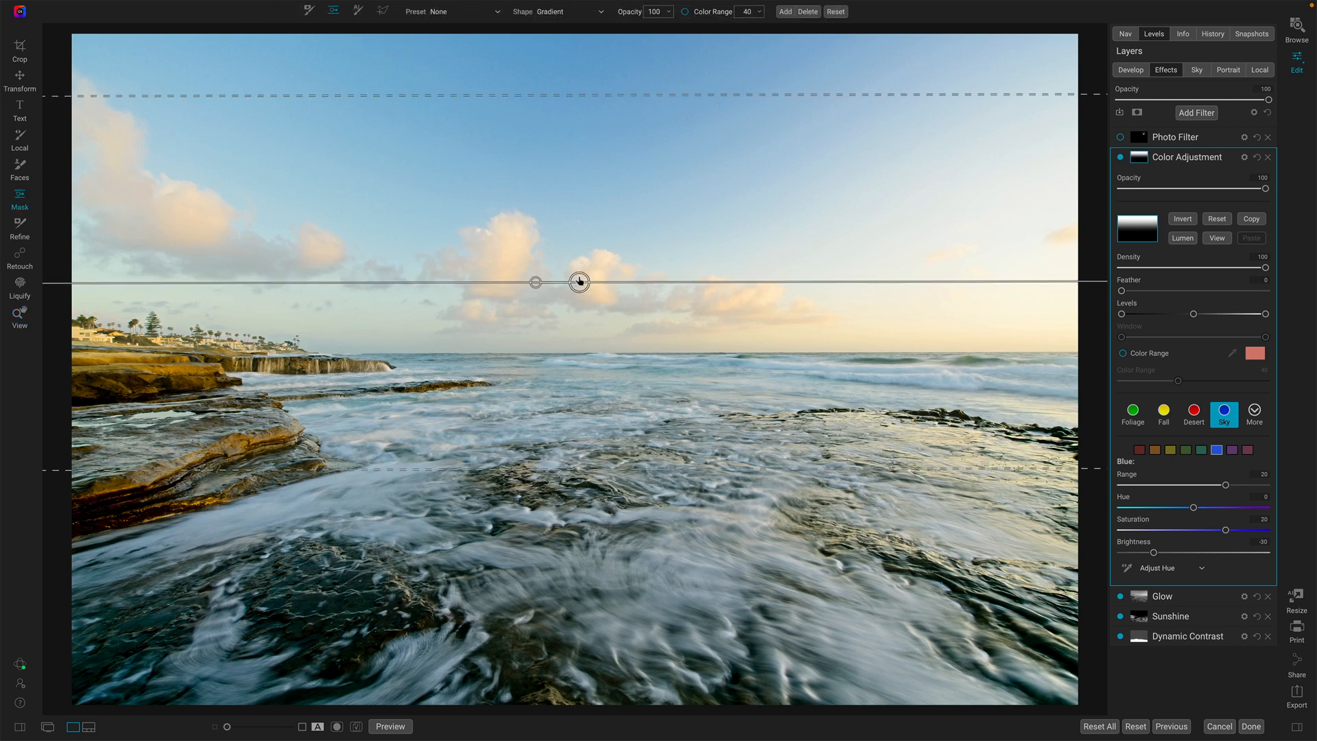
{"action": "mouse_move", "coordinate": [1183, 157]}
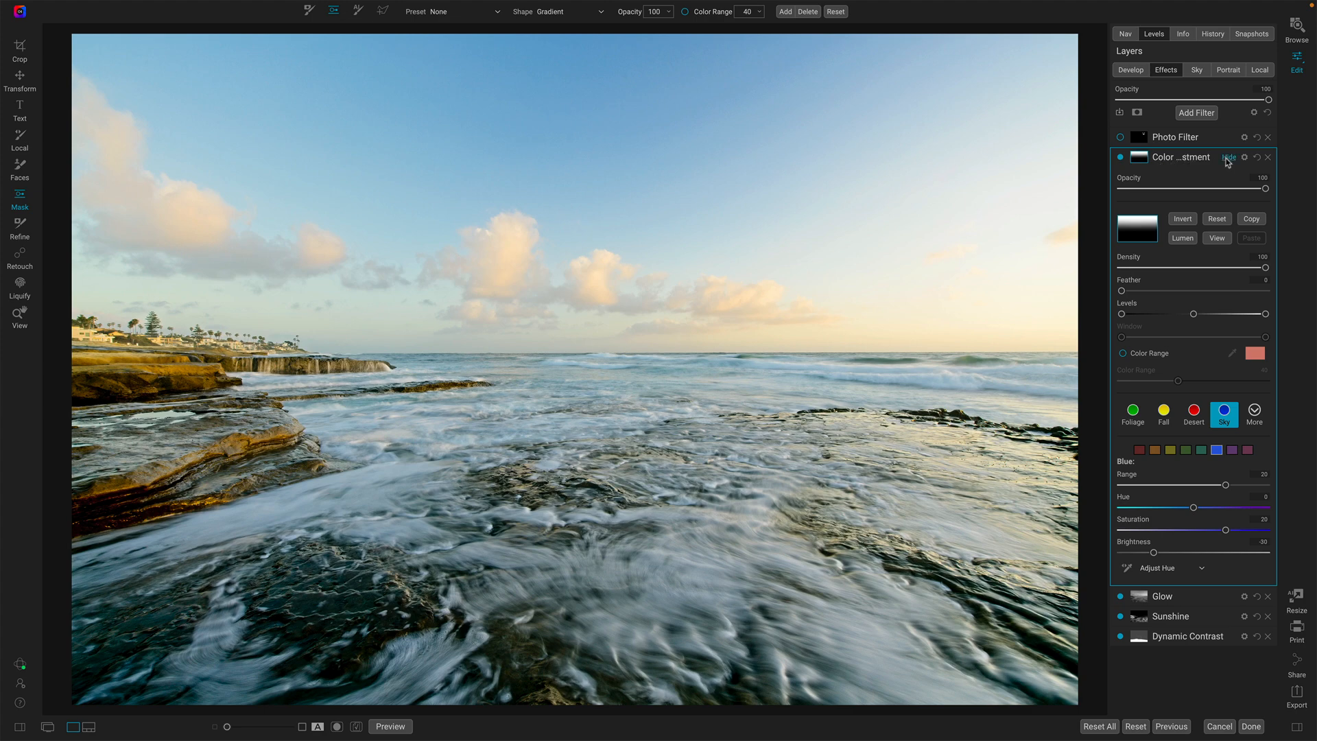
{"action": "left_click", "coordinate": [1225, 160]}
Step: Toggle the Glow filter off and on to compare the seascape, then collapse it
{"action": "left_click", "coordinate": [1158, 180]}
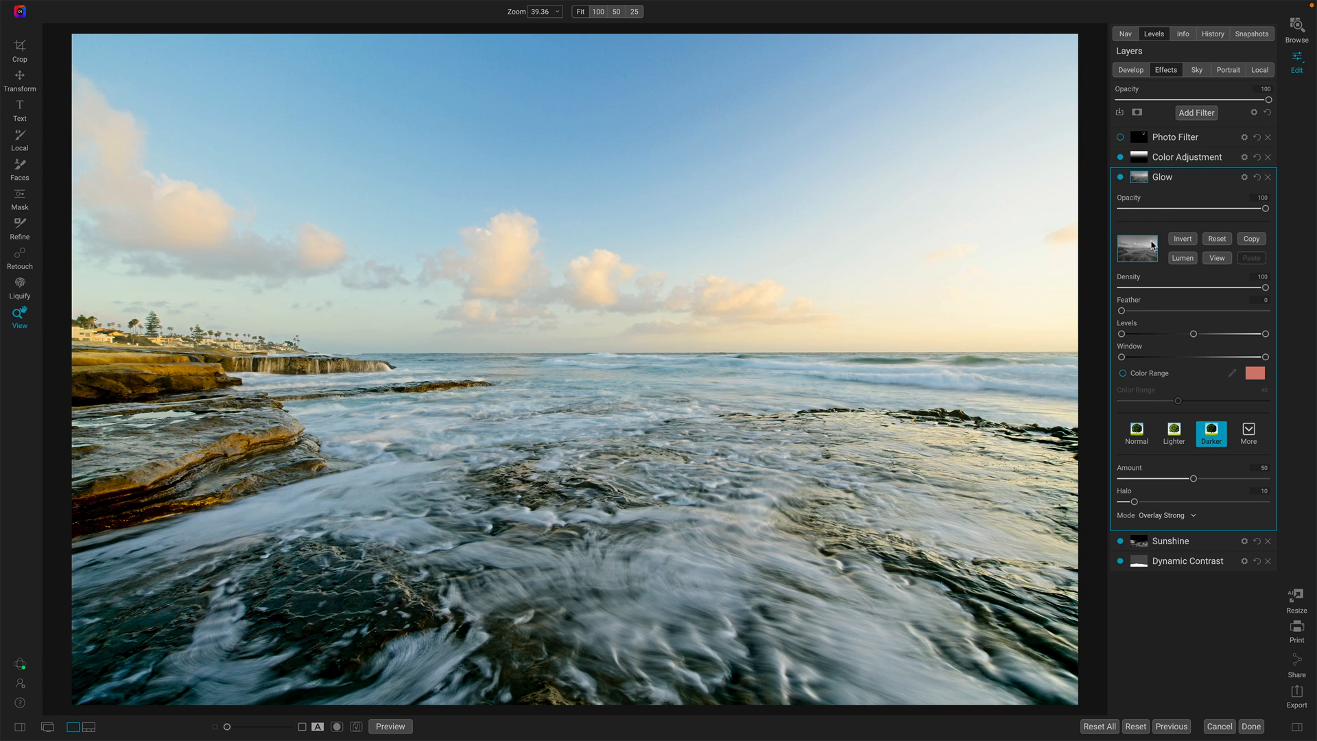
{"action": "left_click", "coordinate": [1121, 177]}
{"action": "left_click", "coordinate": [1121, 177]}
{"action": "left_click", "coordinate": [1120, 178]}
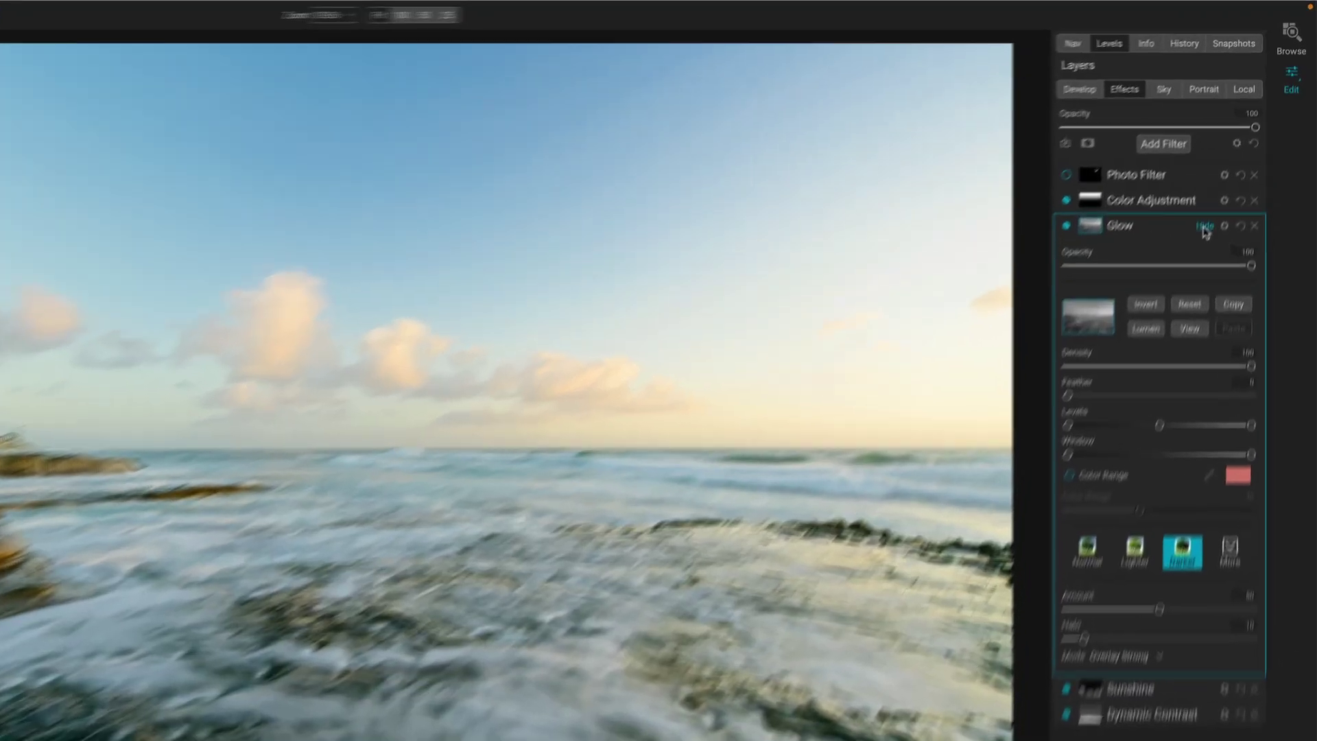
{"action": "left_click", "coordinate": [1209, 181]}
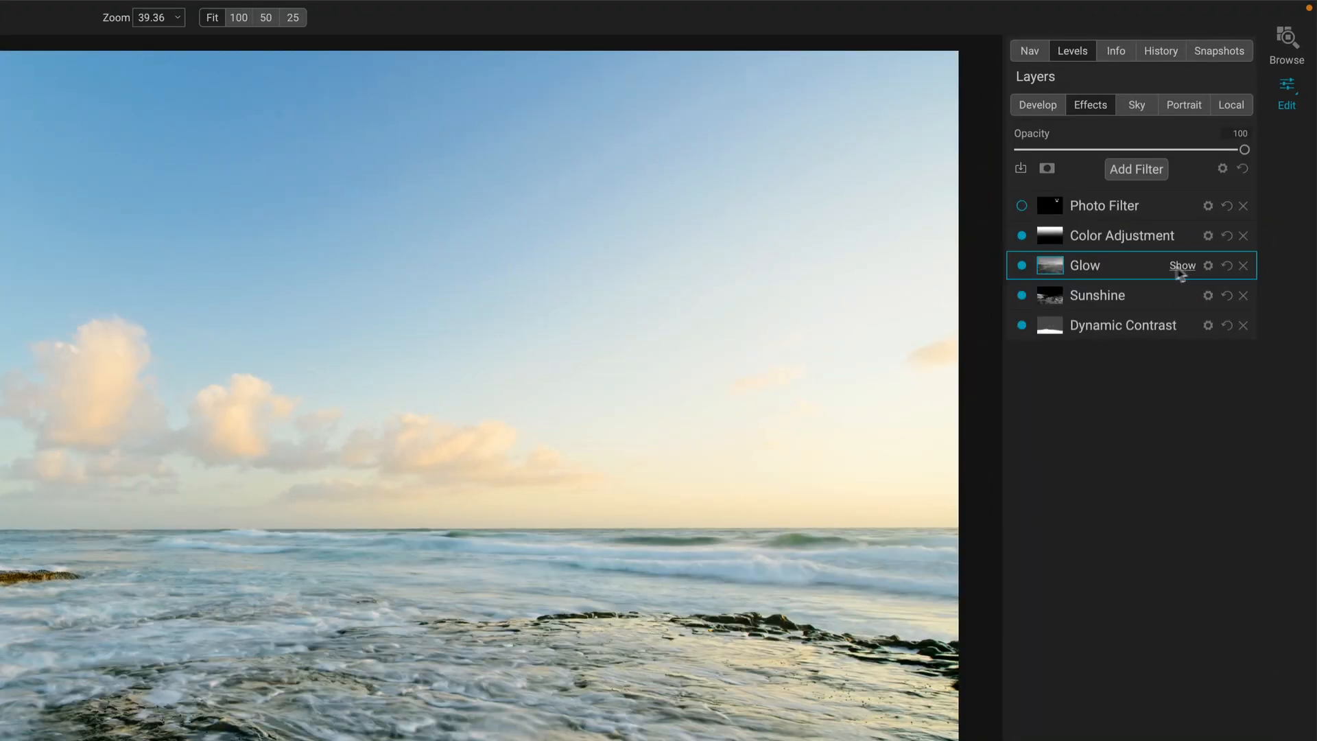
Step: View the Sunshine filter's mask limiting it to the rocks and water, then return to the photo
{"action": "left_click", "coordinate": [1180, 296]}
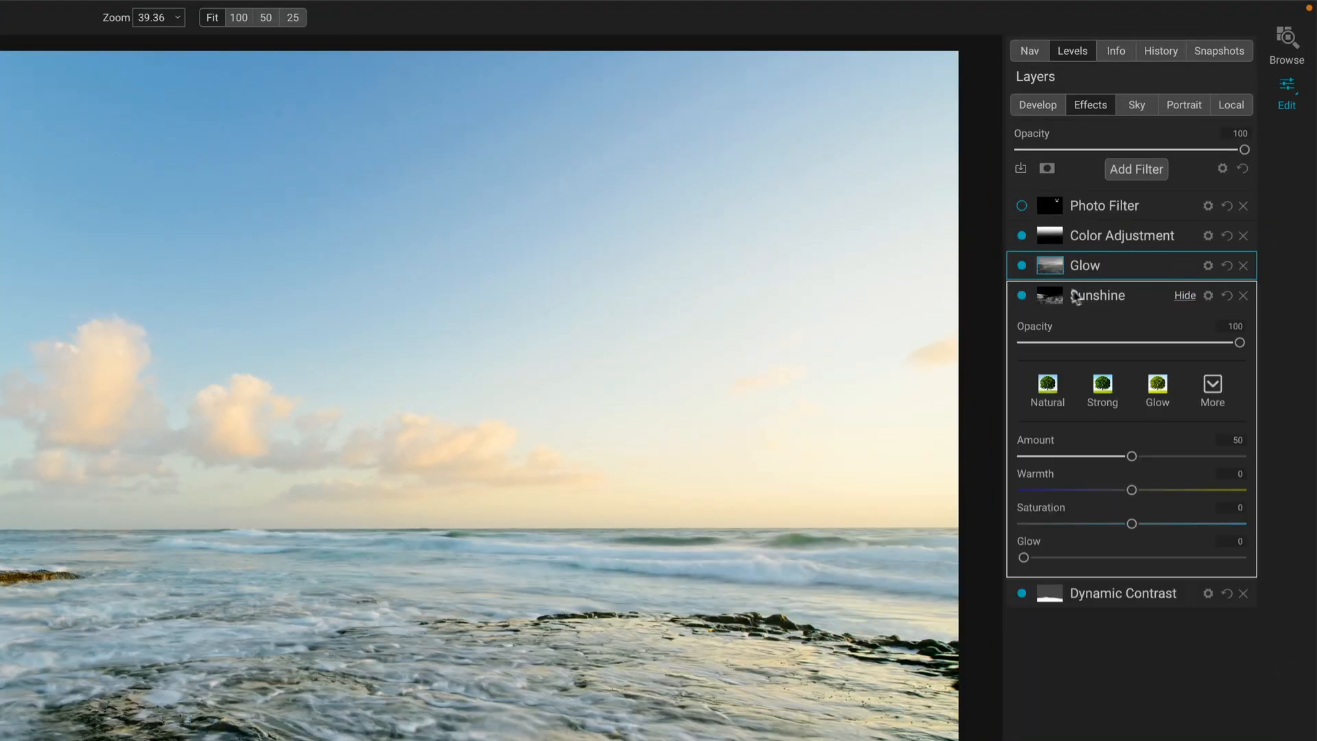
{"action": "left_click", "coordinate": [1050, 295]}
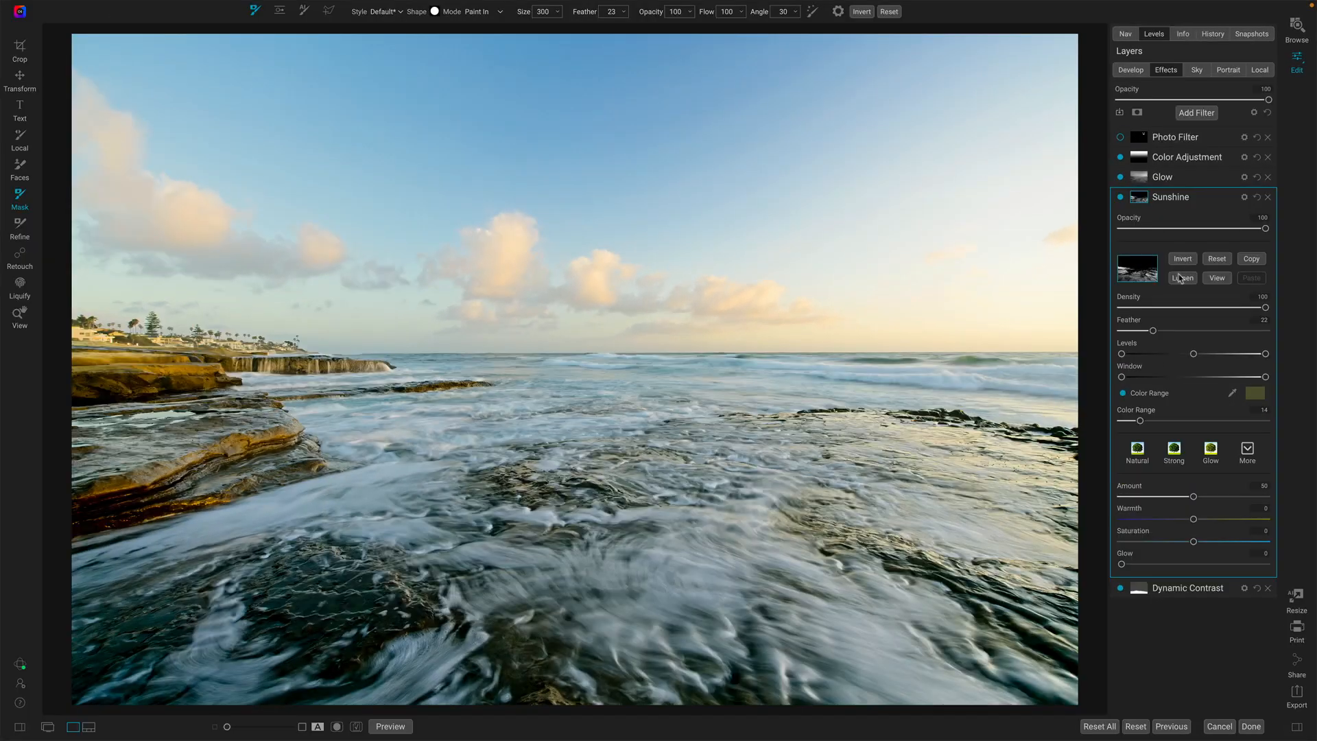
{"action": "left_click", "coordinate": [1218, 279]}
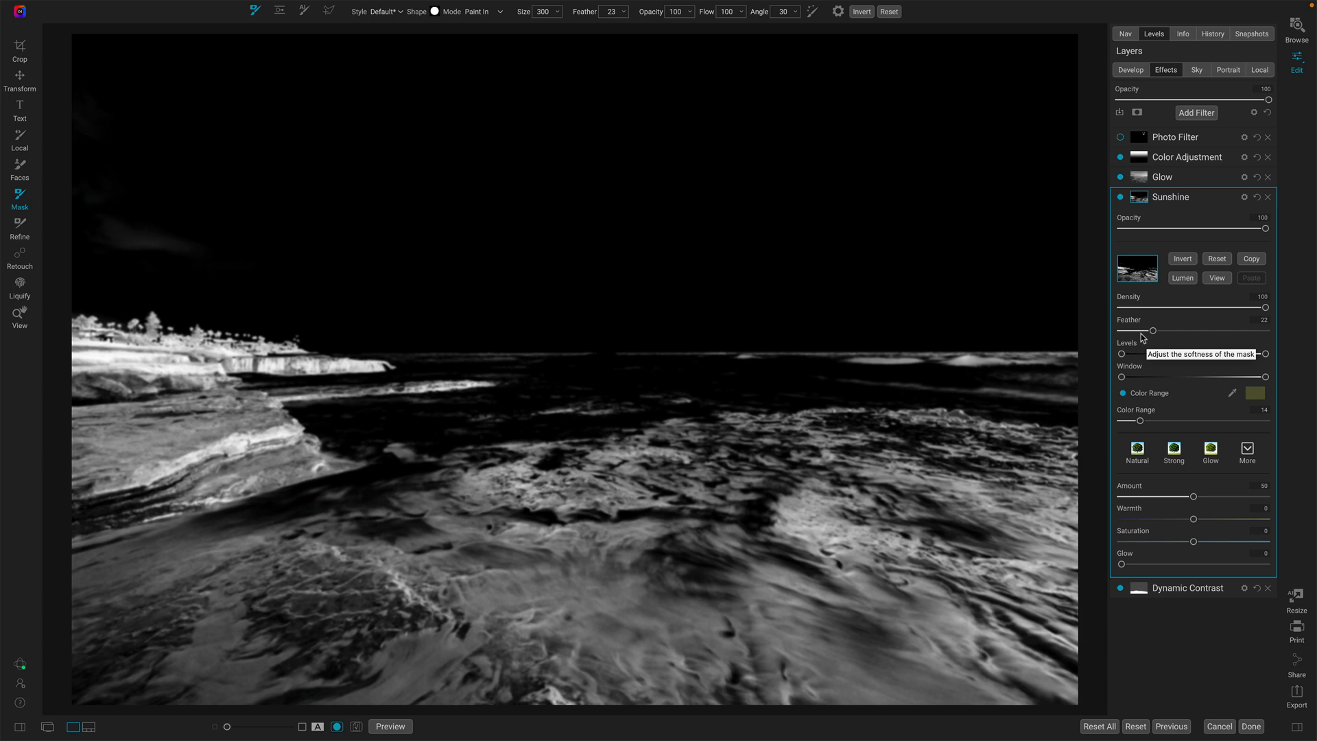
{"action": "left_click", "coordinate": [1217, 280]}
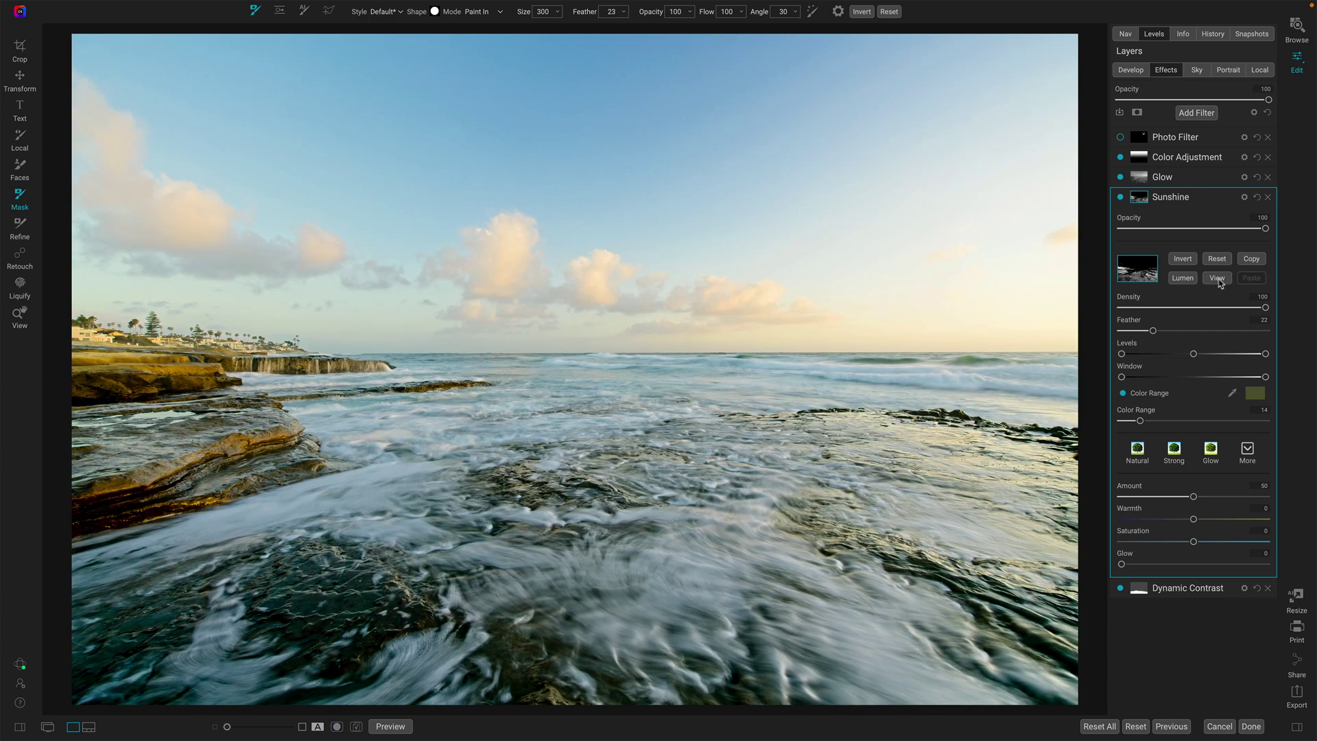
Step: Sample the rocks with the Color Range eyedropper for the Sunshine mask
{"action": "left_click", "coordinate": [1251, 401]}
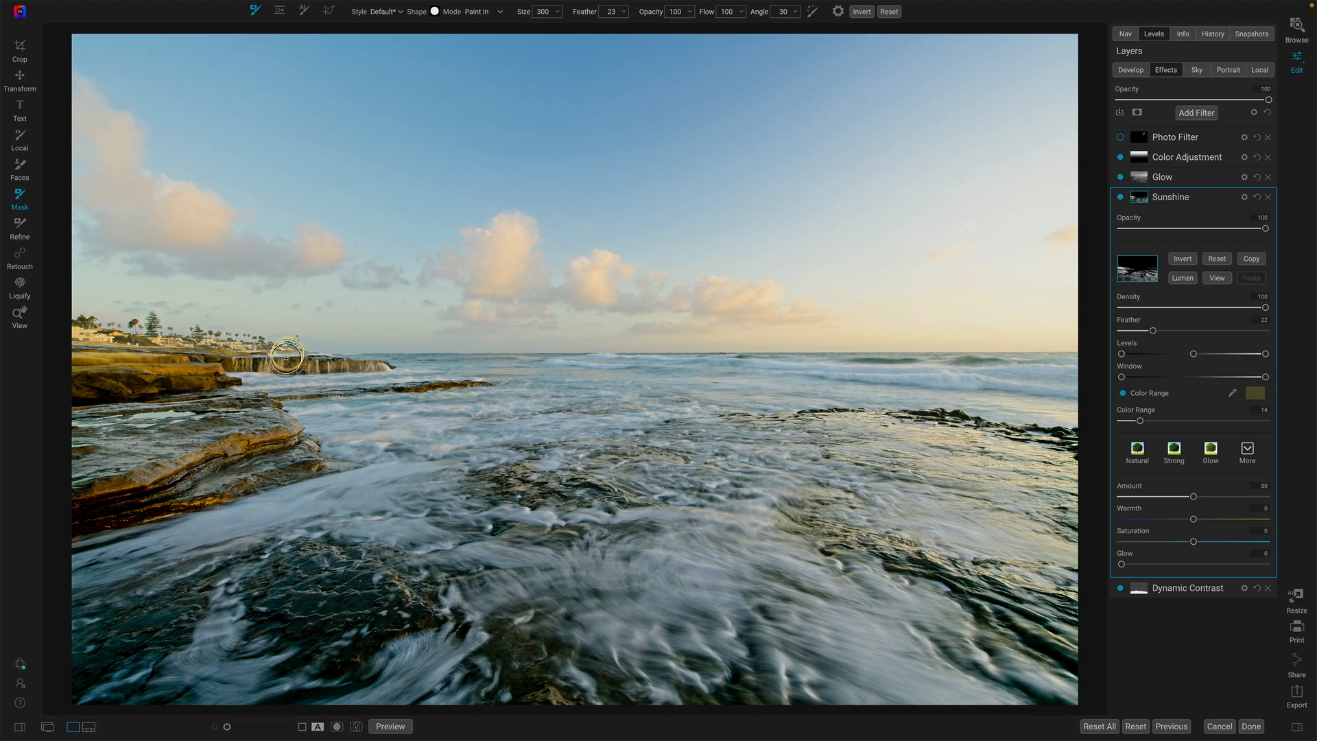
{"action": "left_click", "coordinate": [249, 373]}
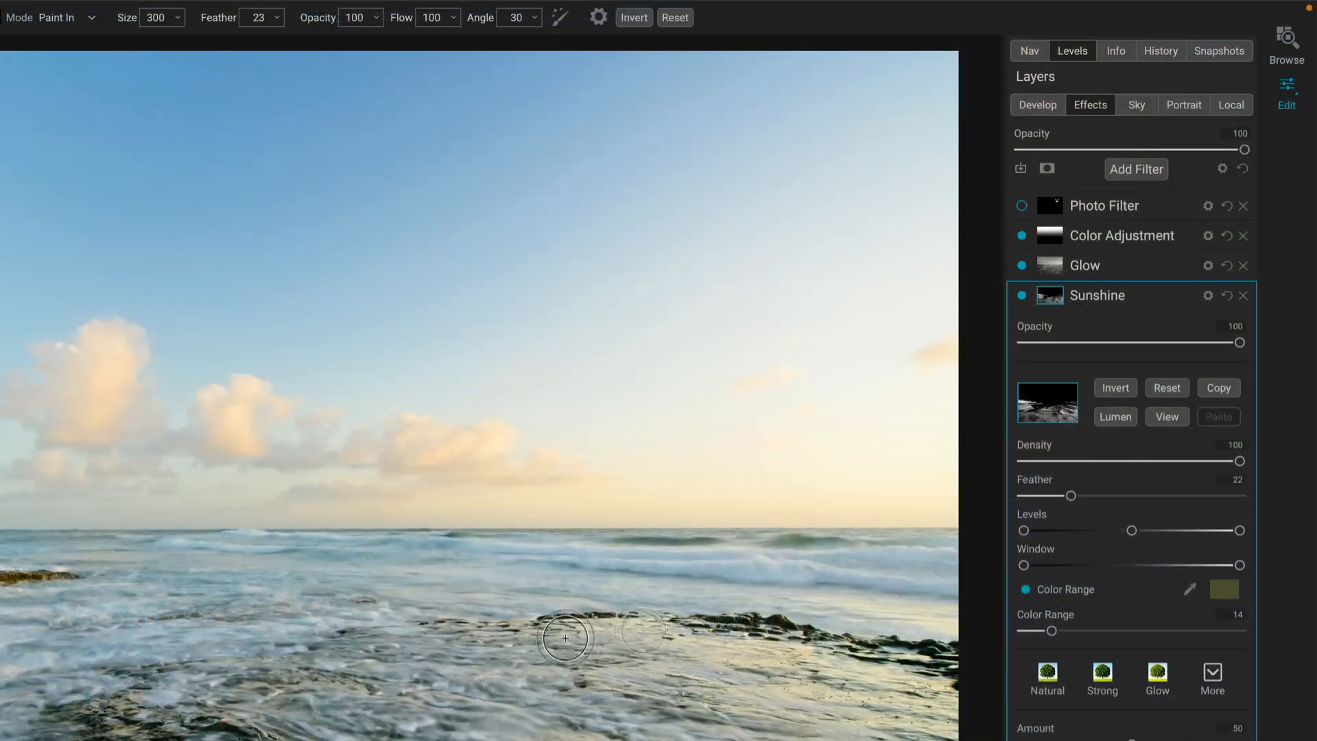
Step: Show the Dynamic Contrast filter's mask, white over the land and sea below the horizon
{"action": "left_click", "coordinate": [1185, 296]}
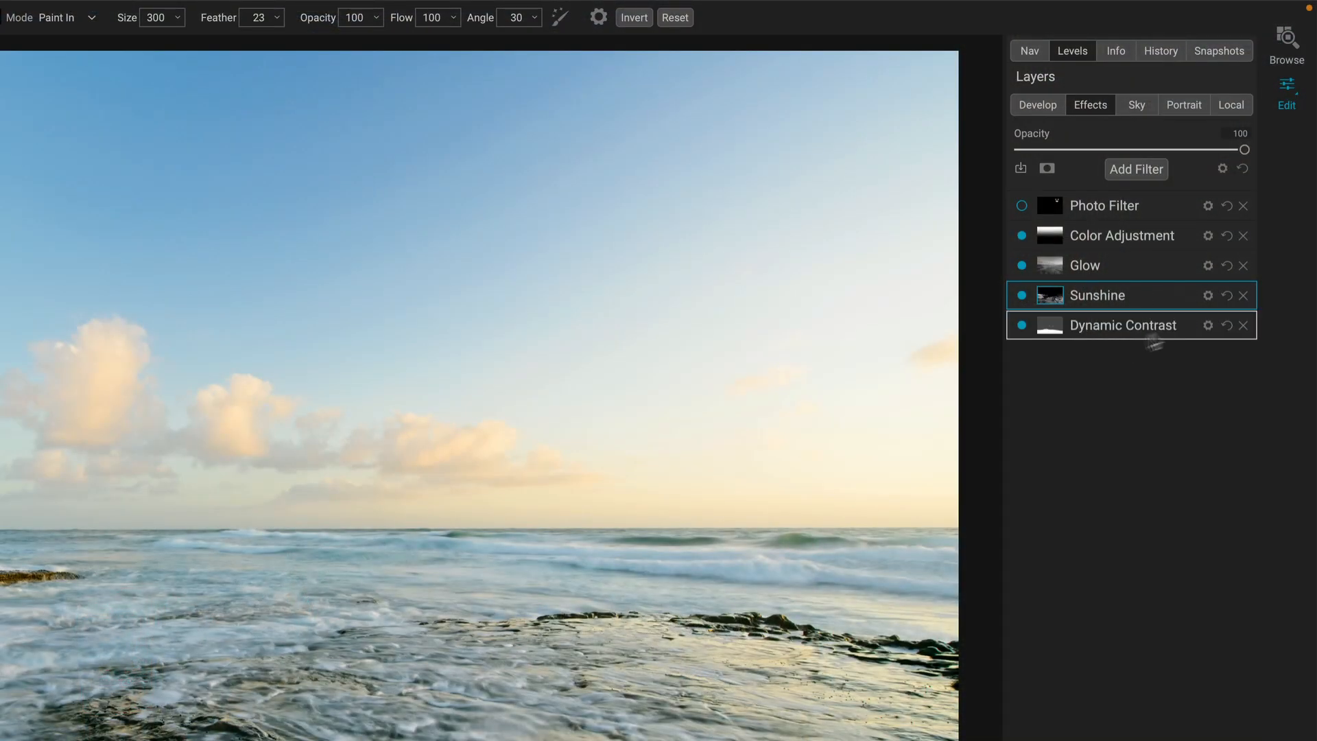
{"action": "left_click", "coordinate": [1188, 323]}
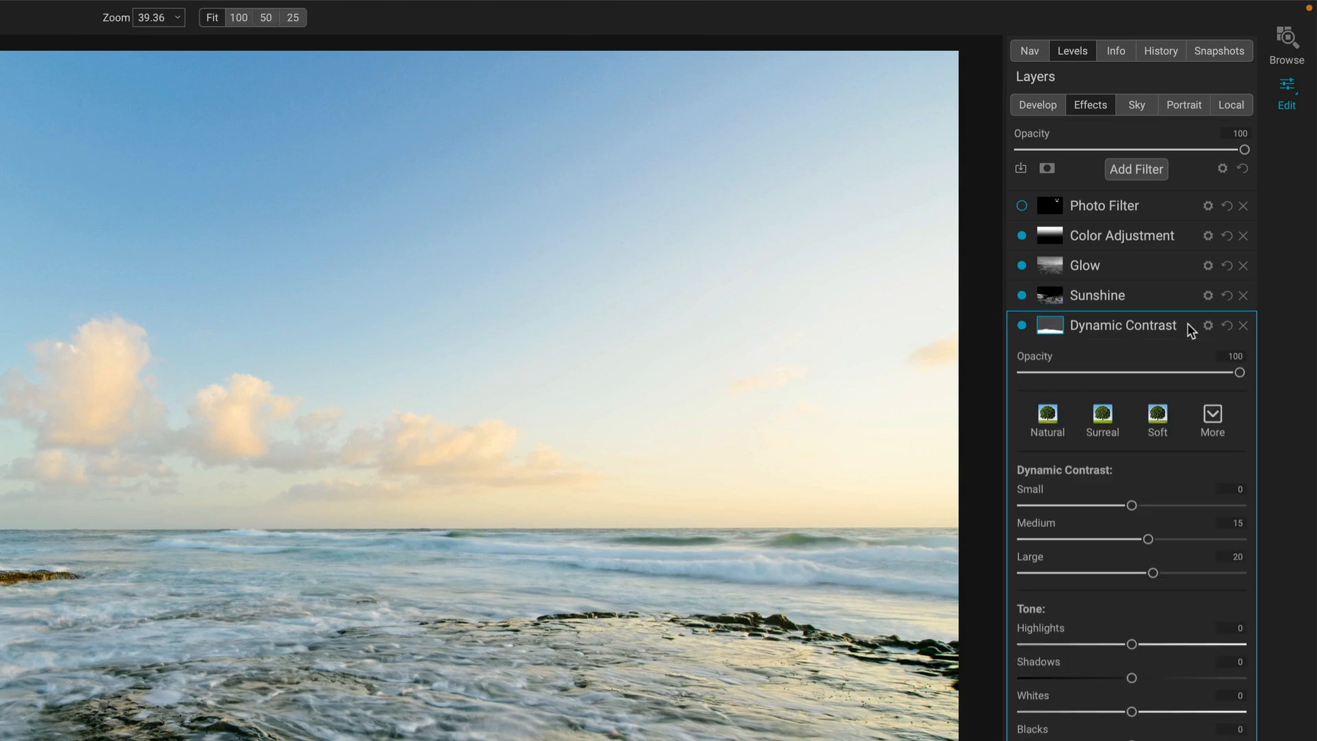
{"action": "left_click", "coordinate": [1058, 330]}
{"action": "right_click", "coordinate": [1047, 427]}
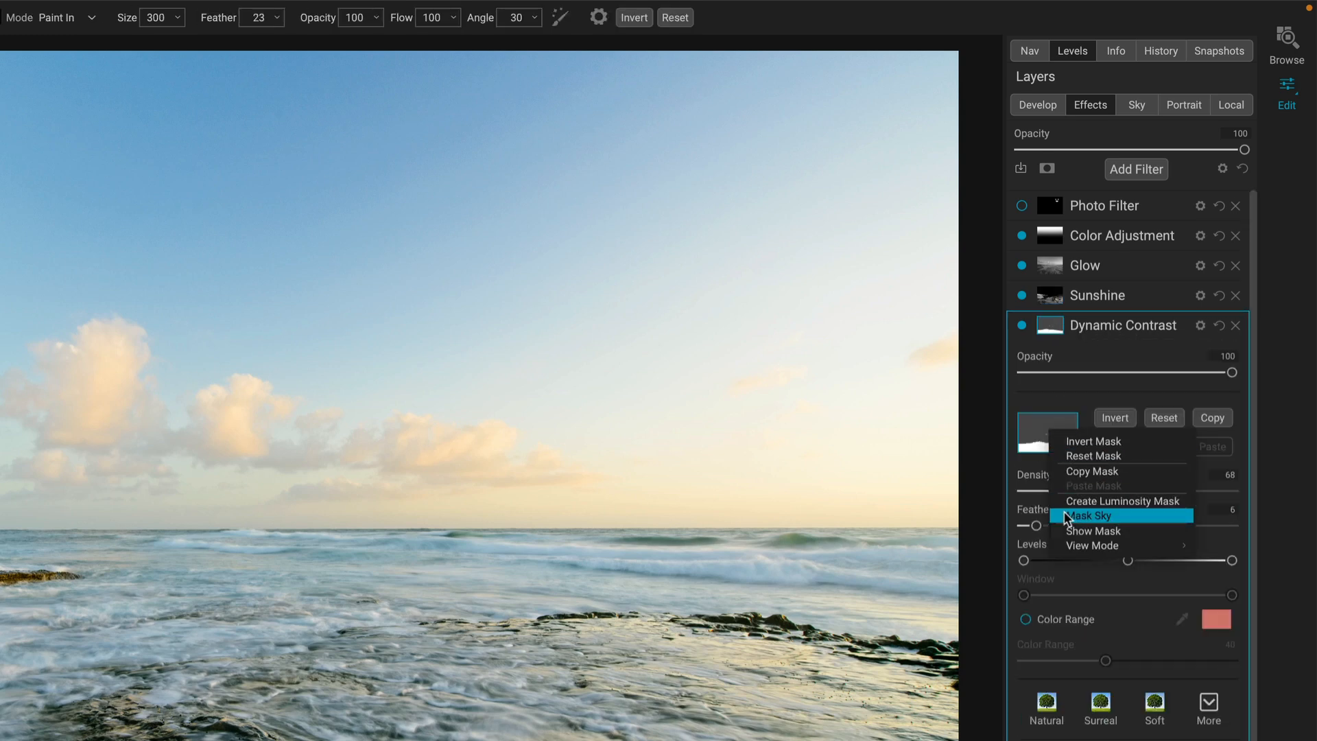
{"action": "left_click", "coordinate": [1028, 388]}
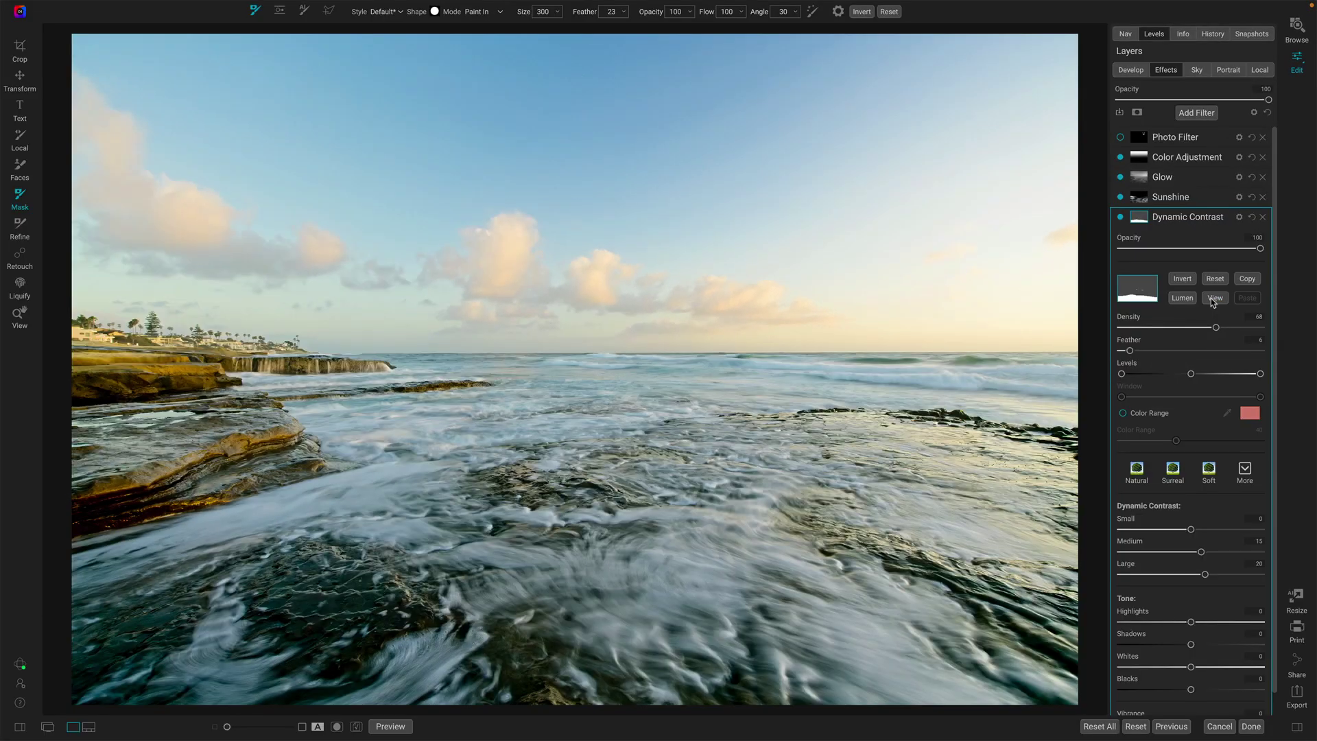
{"action": "left_click", "coordinate": [1213, 299]}
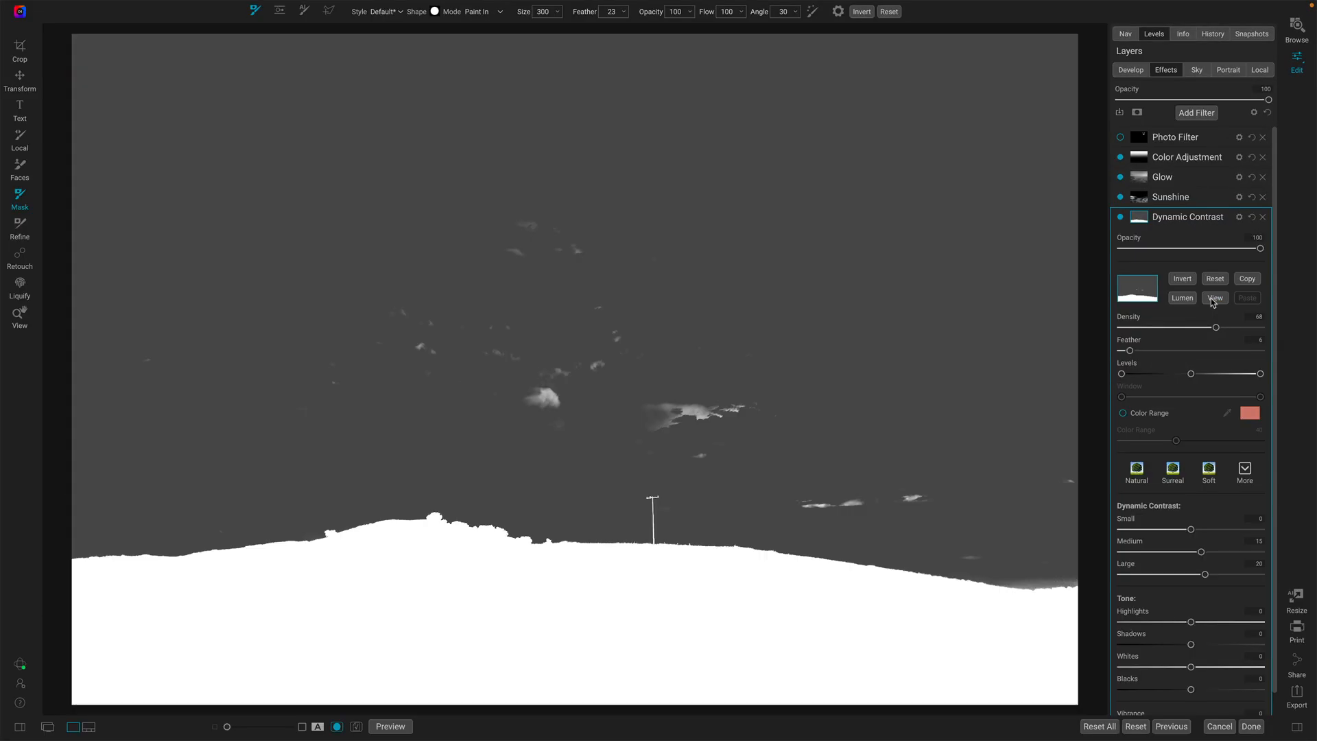